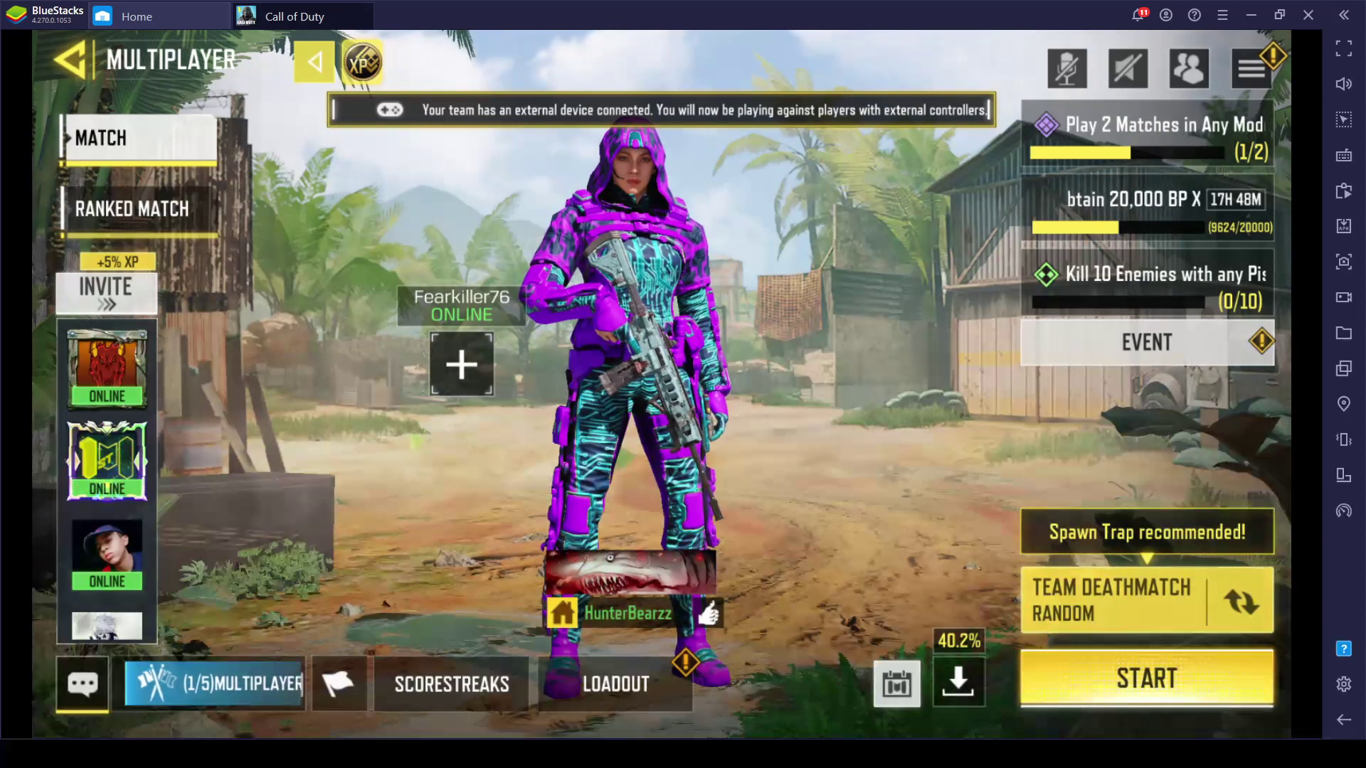
- Start matchmaking for Team Deathmatch and wait for the Crossfire team lineup
left_click(1151, 689)
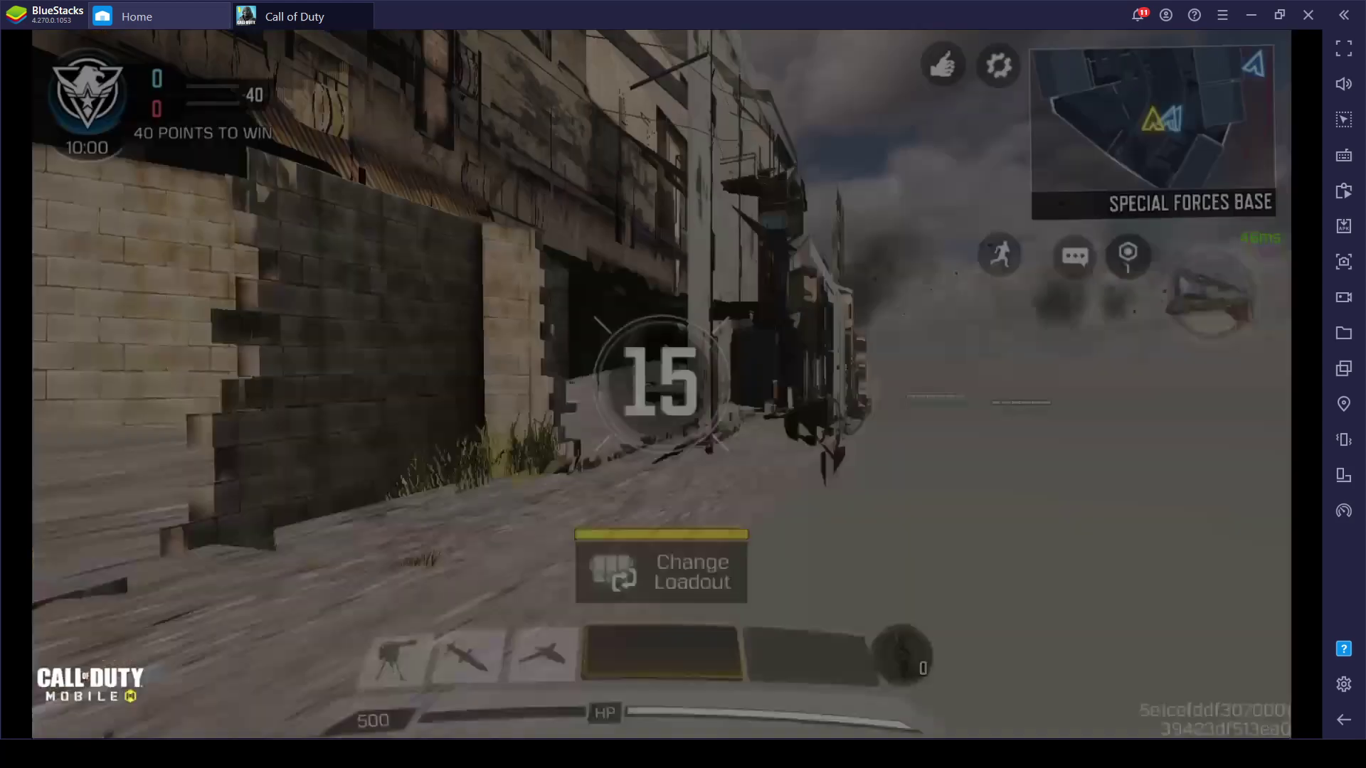
- Keep Loadout 1 in the loadout dialog and spawn into the Crossfire match
left_click(649, 569)
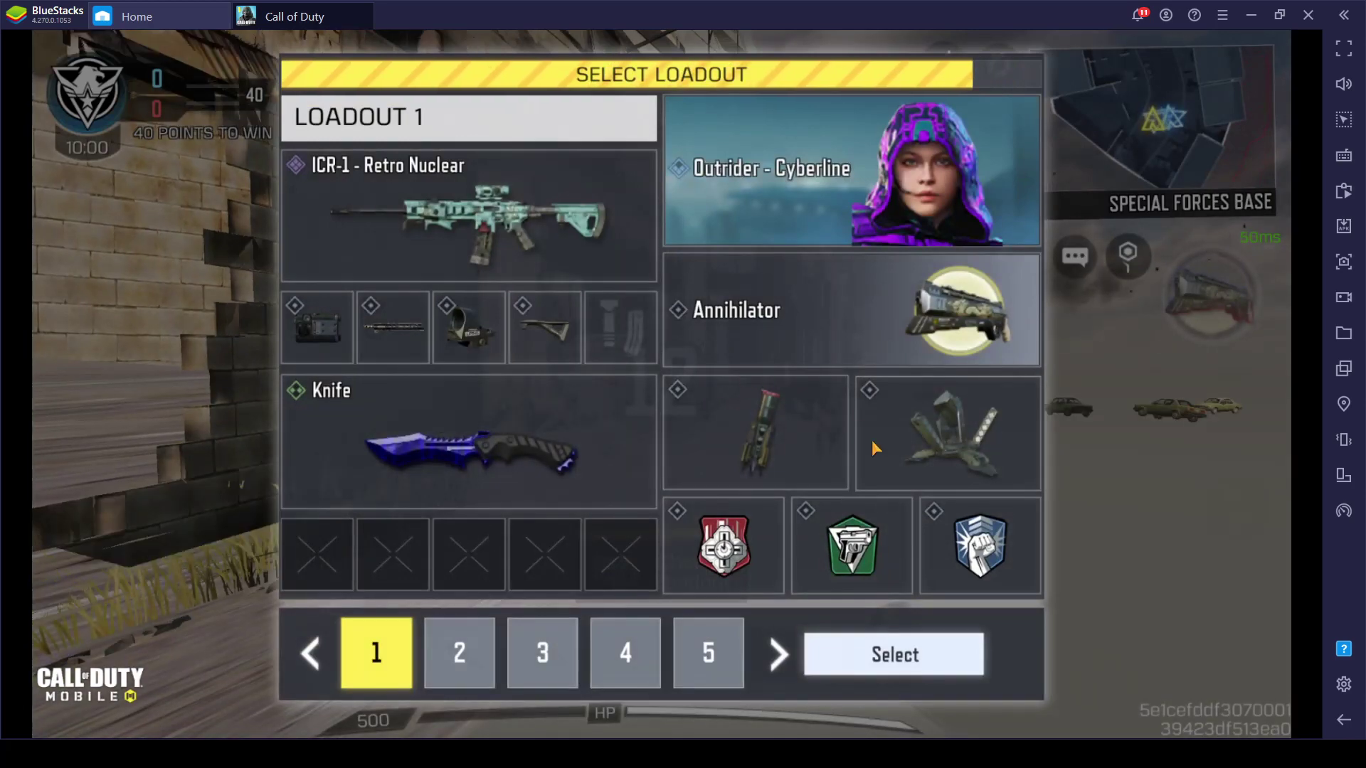
left_click(897, 648)
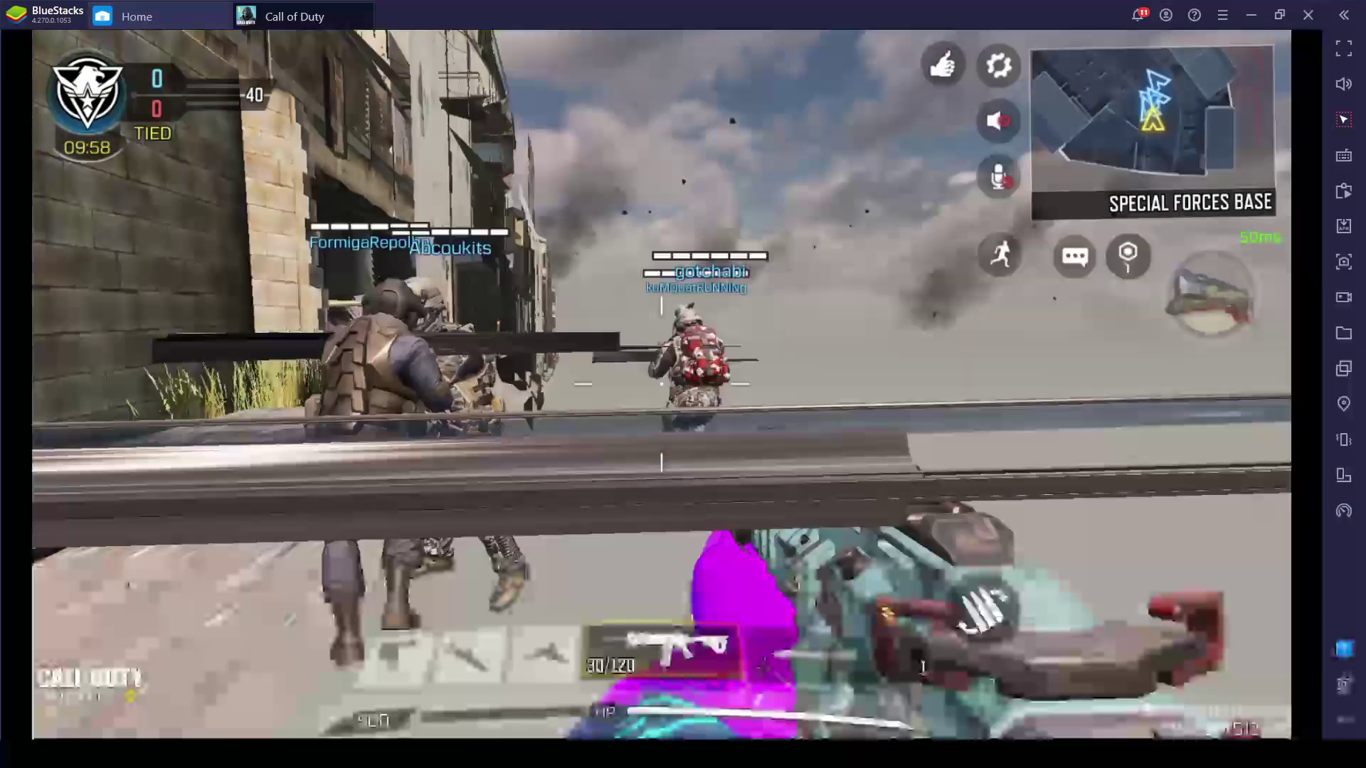
- Run forward past the cars and along the rail toward the street with the green car
key("w")
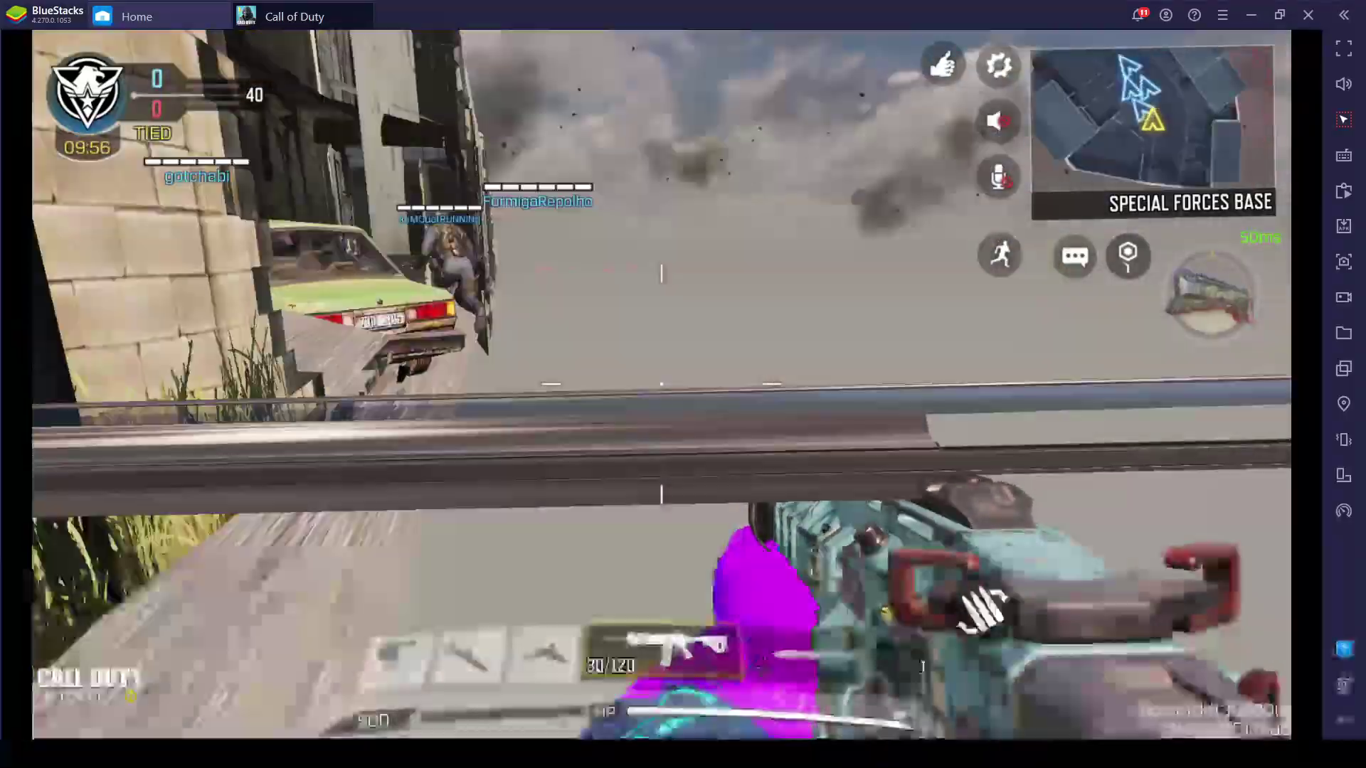
key("w")
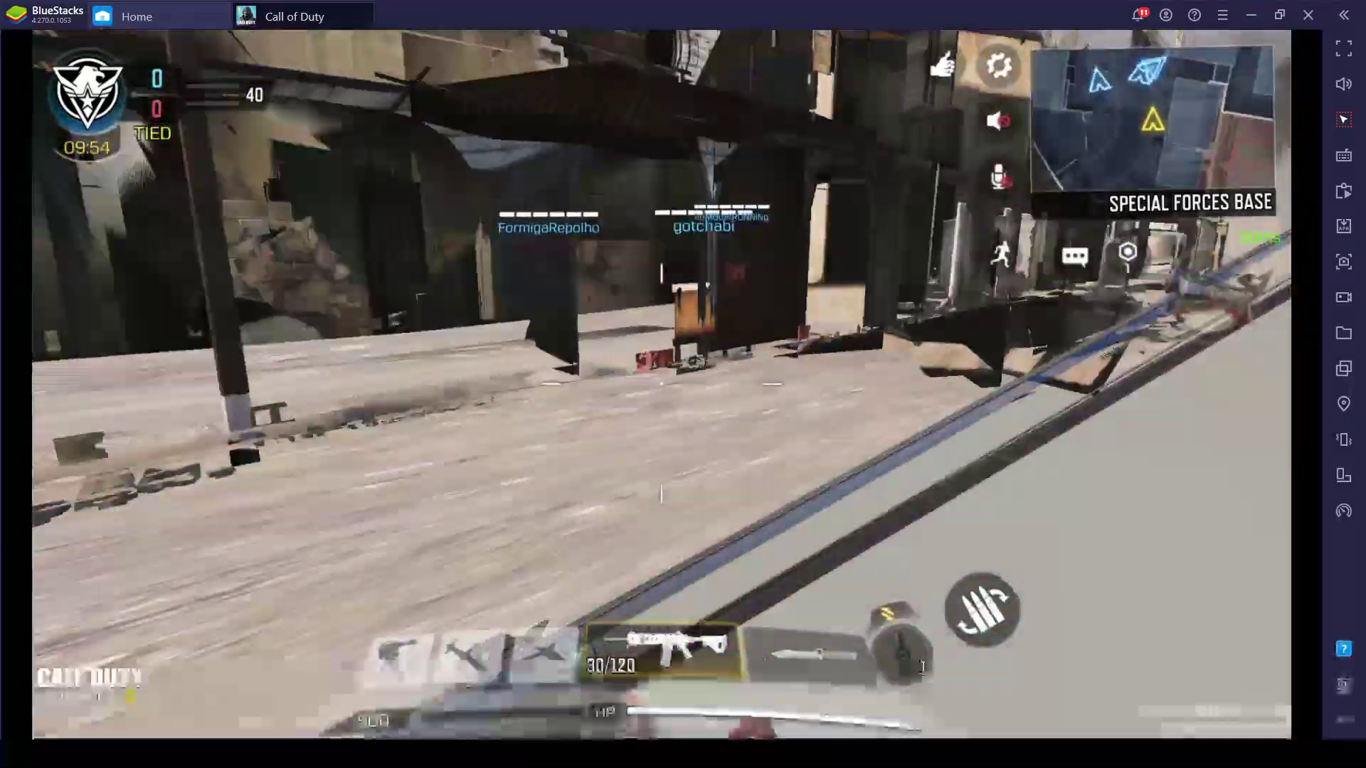
key("w")
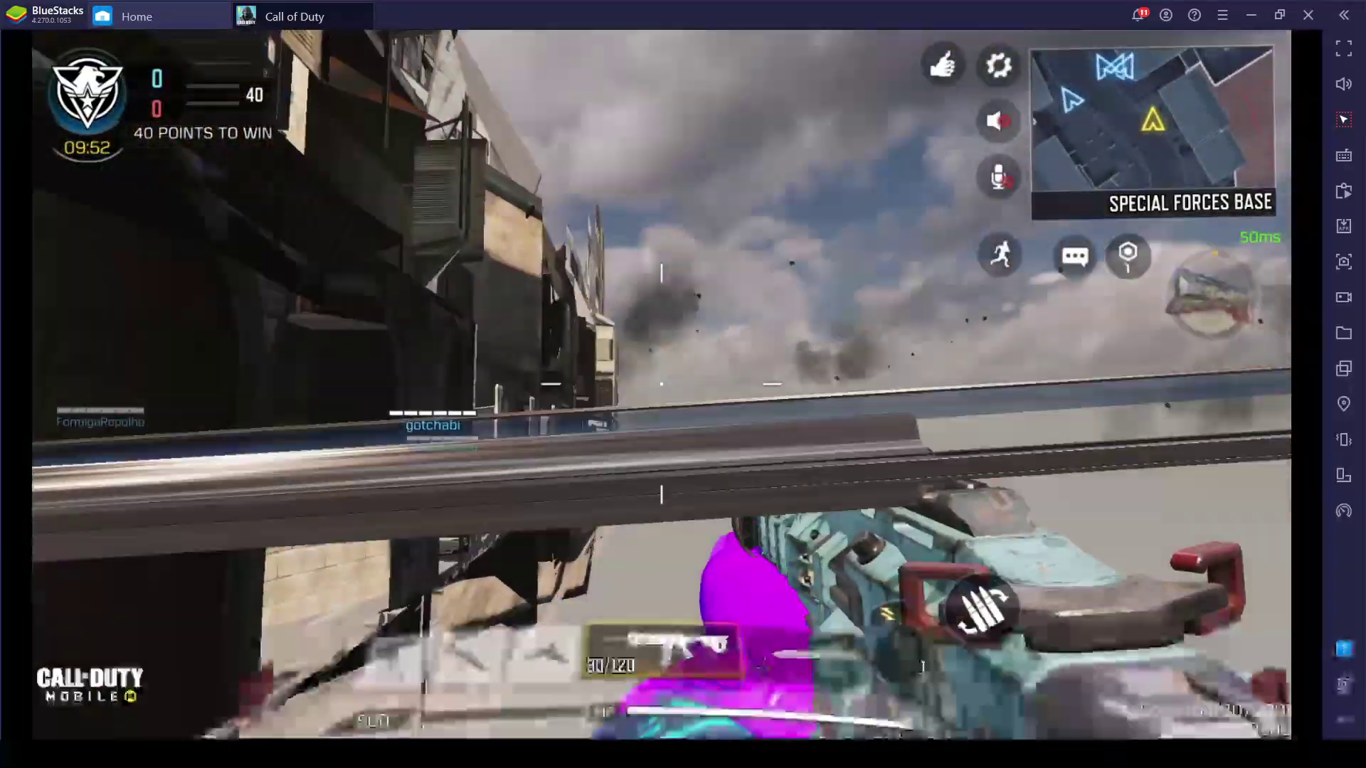
key("w")
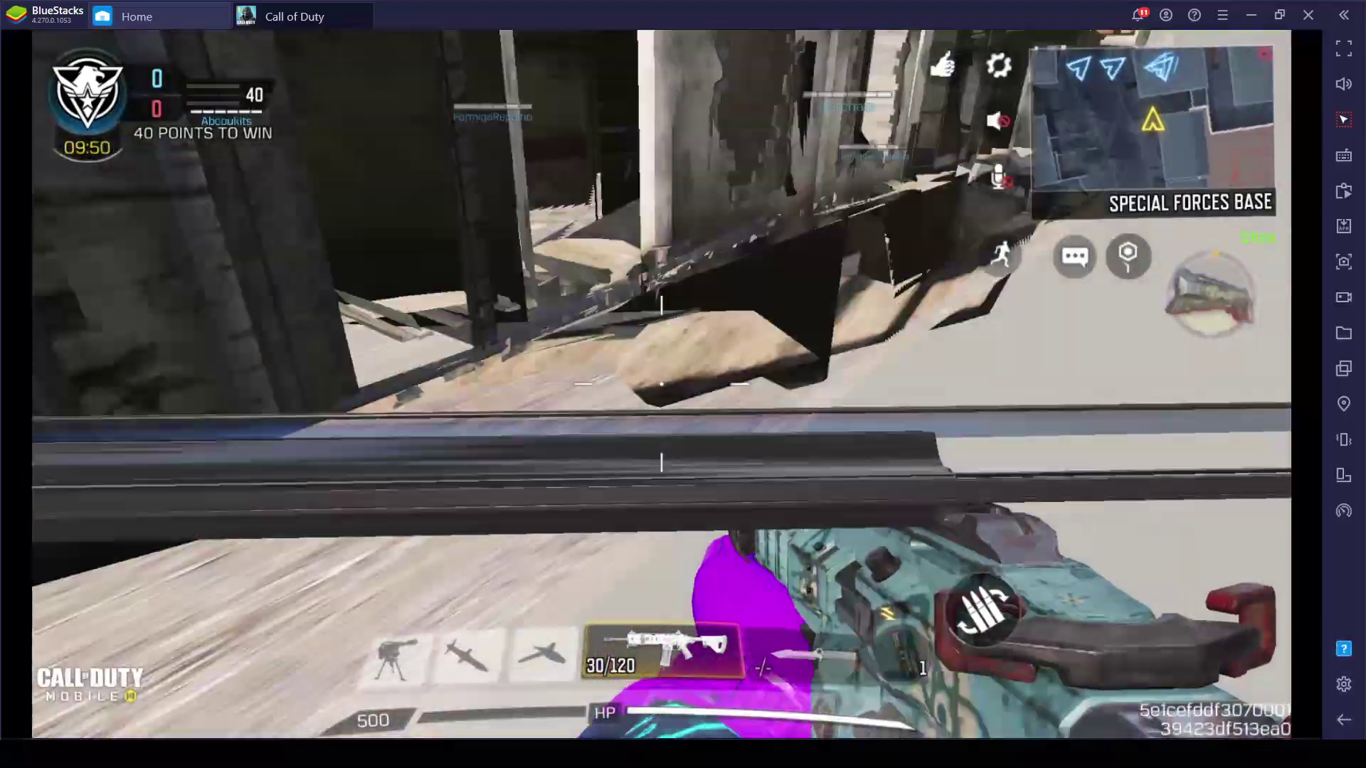
key("w")
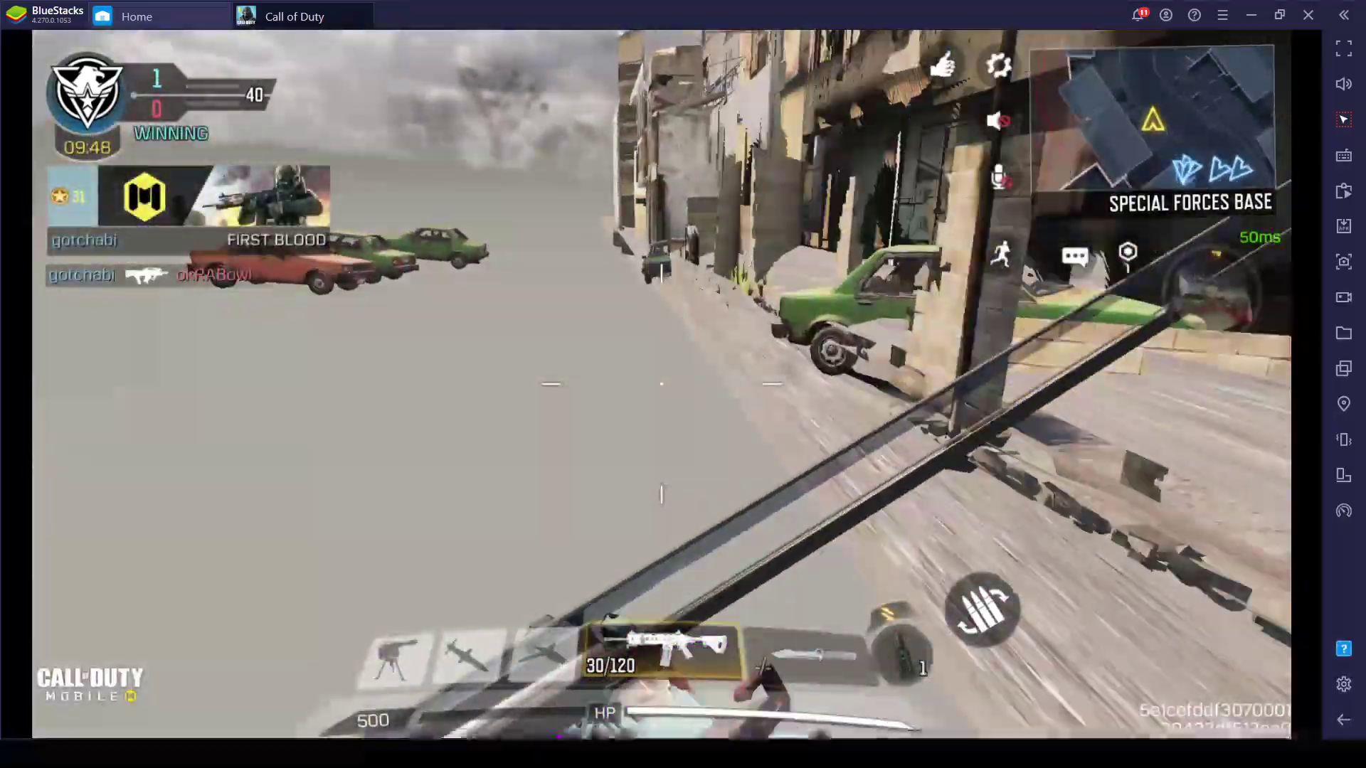
- Pause the match, quit it, and confirm leaving to return to the lobby
key("Escape")
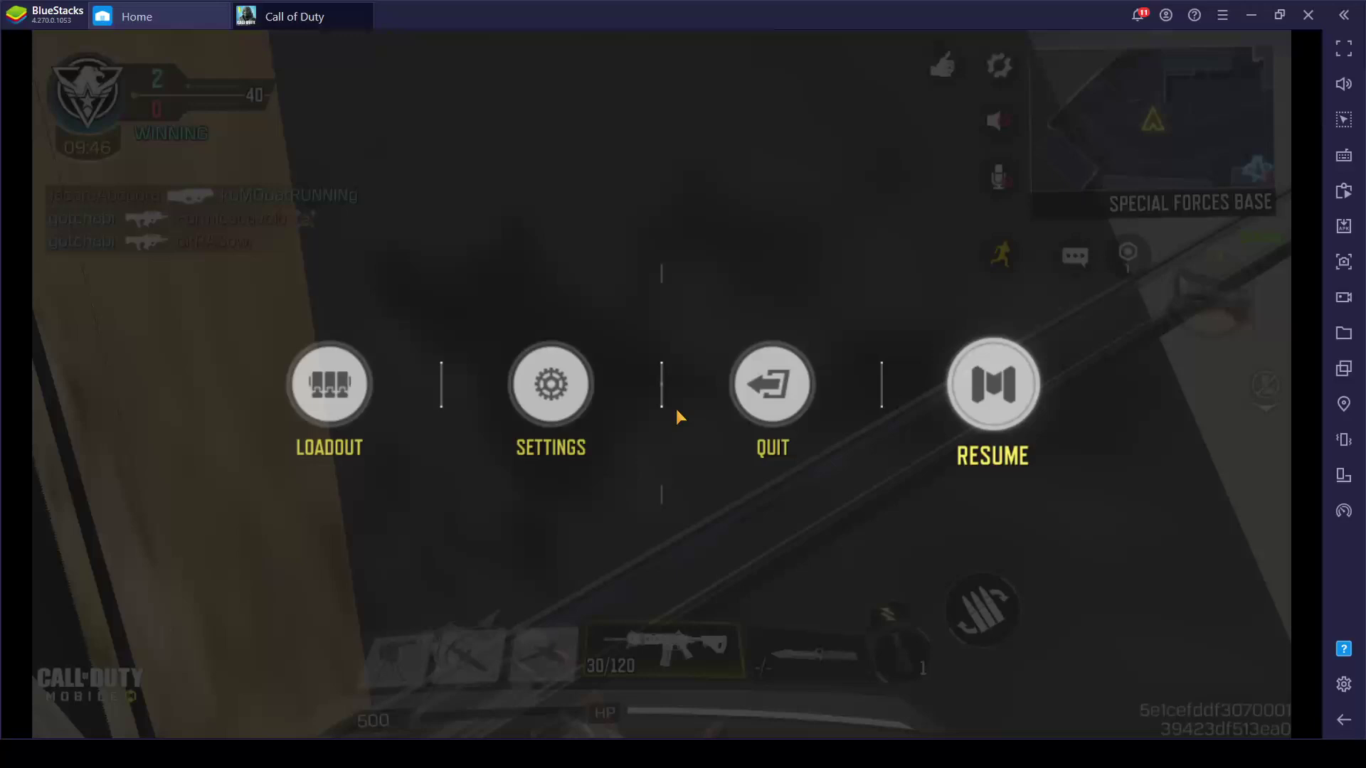
left_click(783, 441)
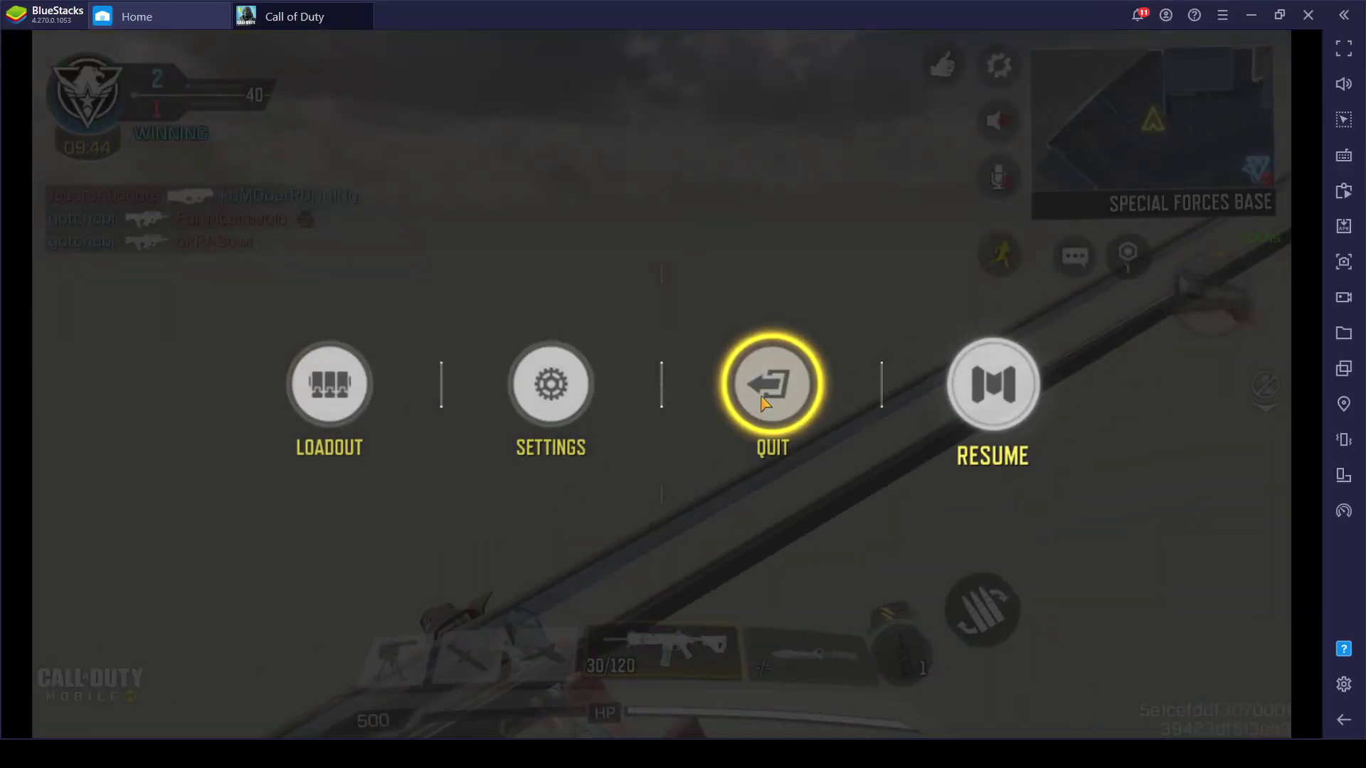
left_click(798, 665)
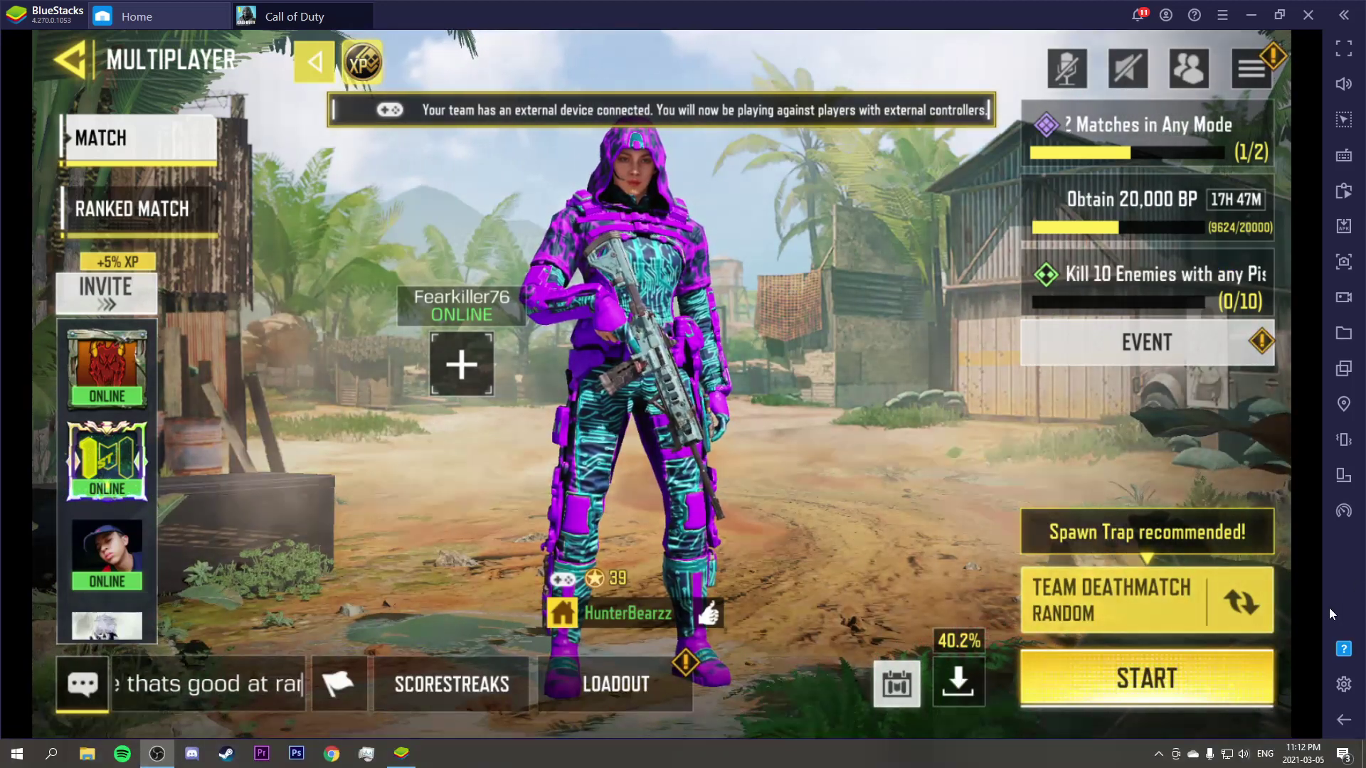
- Open BlueStacks Settings and scroll through the Call of Duty Game settings page
left_click(1343, 685)
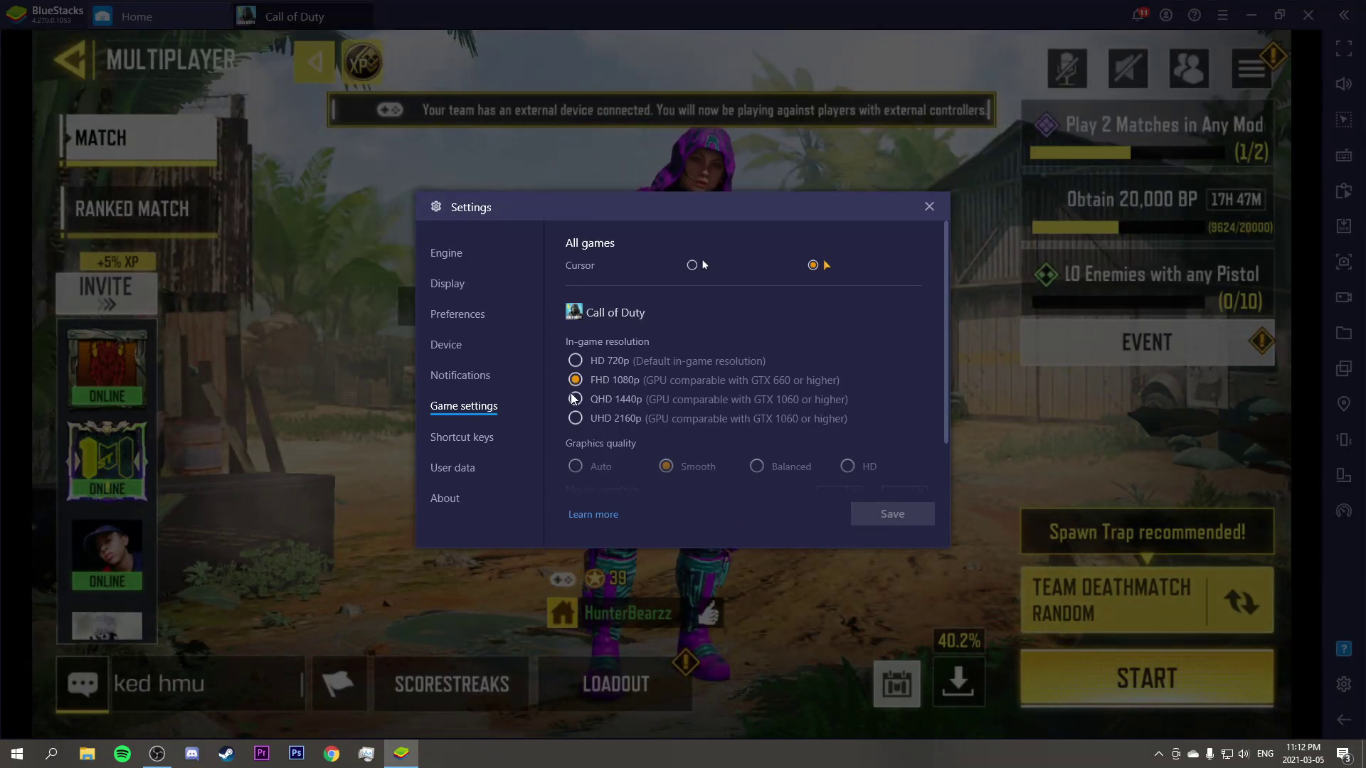
scroll(576, 392, "down", 2)
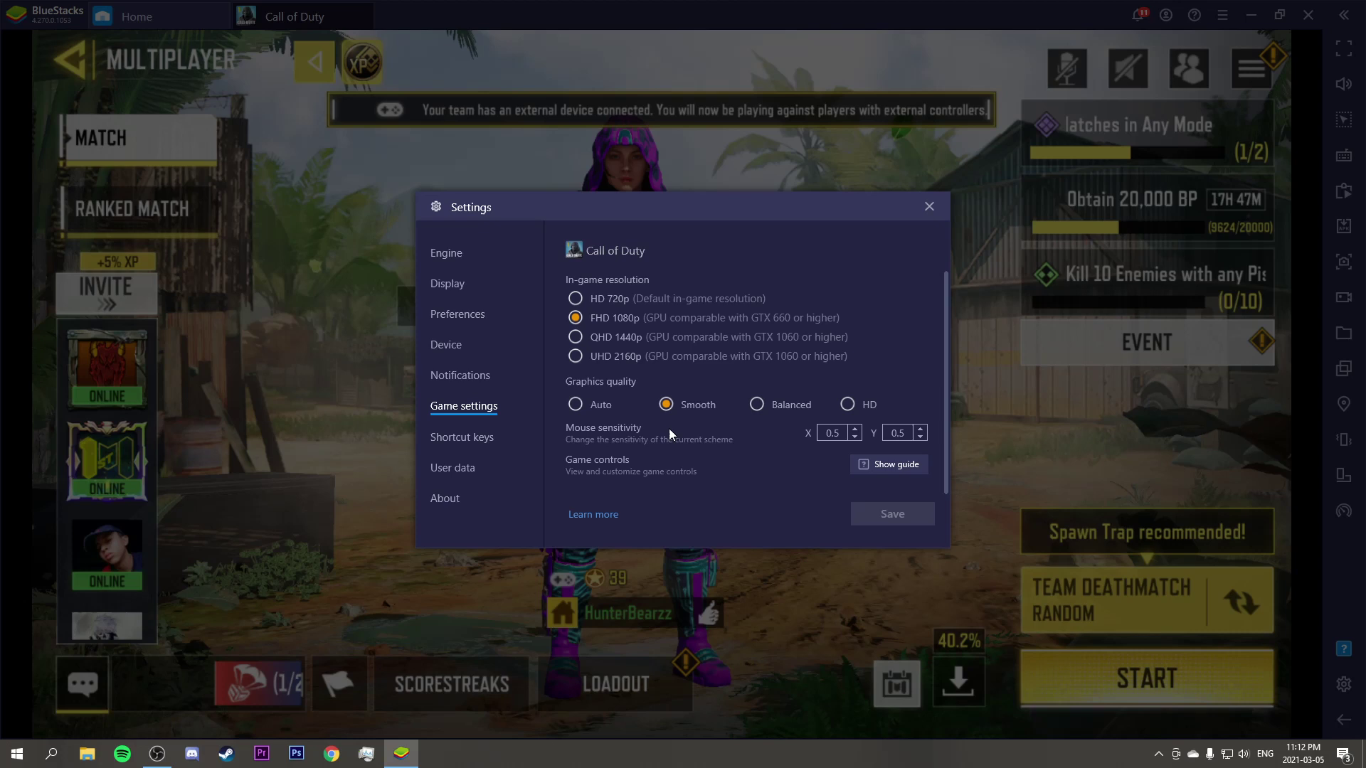
- In Engine settings, review the CPU core options and switch the graphics renderer to DirectX
left_click(455, 253)
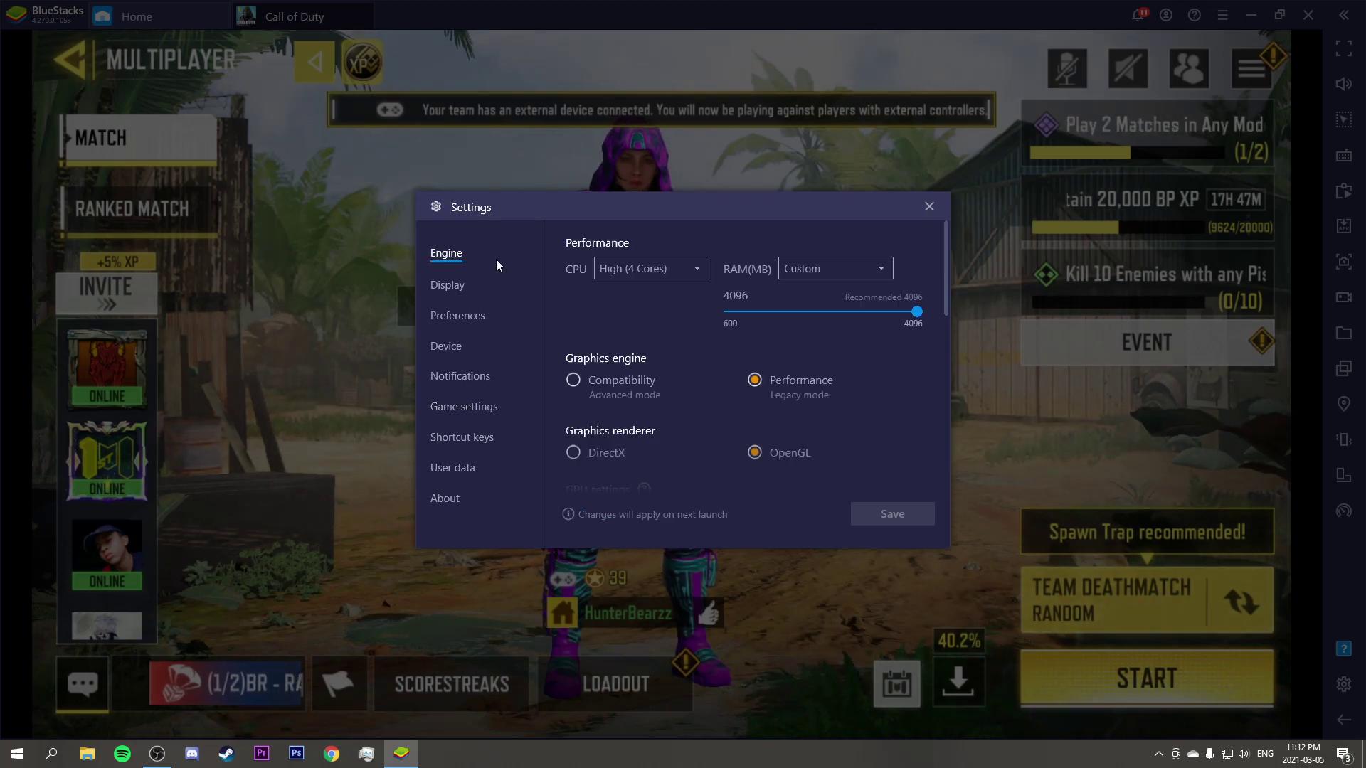
left_click(672, 270)
left_click(672, 270)
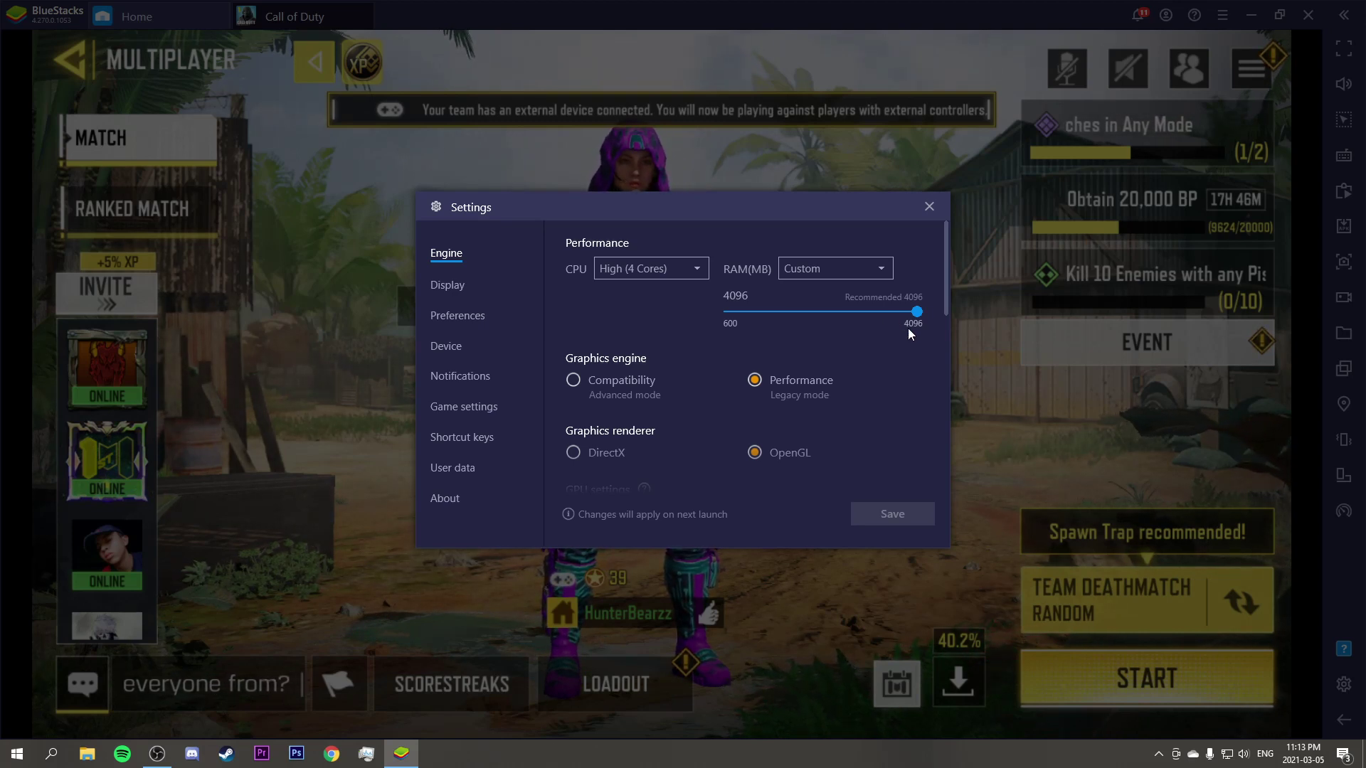
scroll(683, 388, "down", 1)
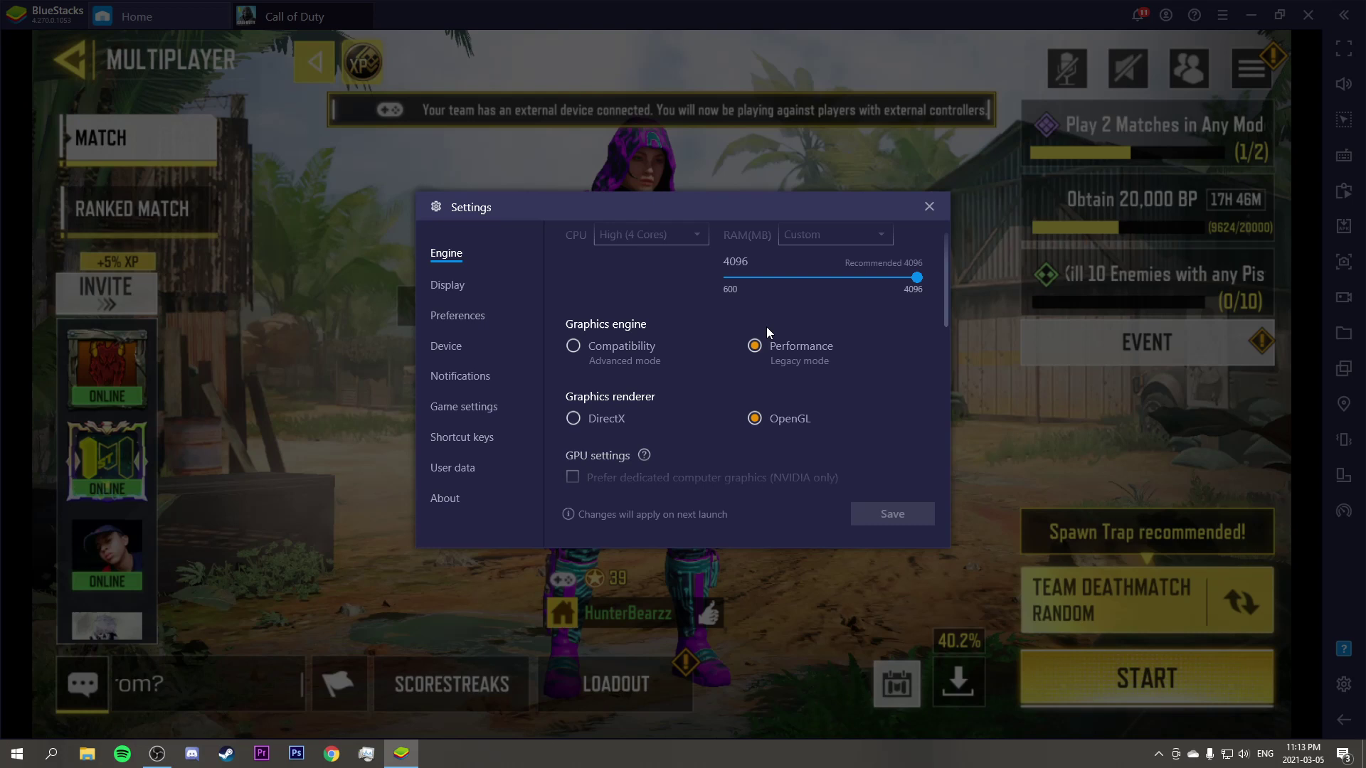
left_click(573, 417)
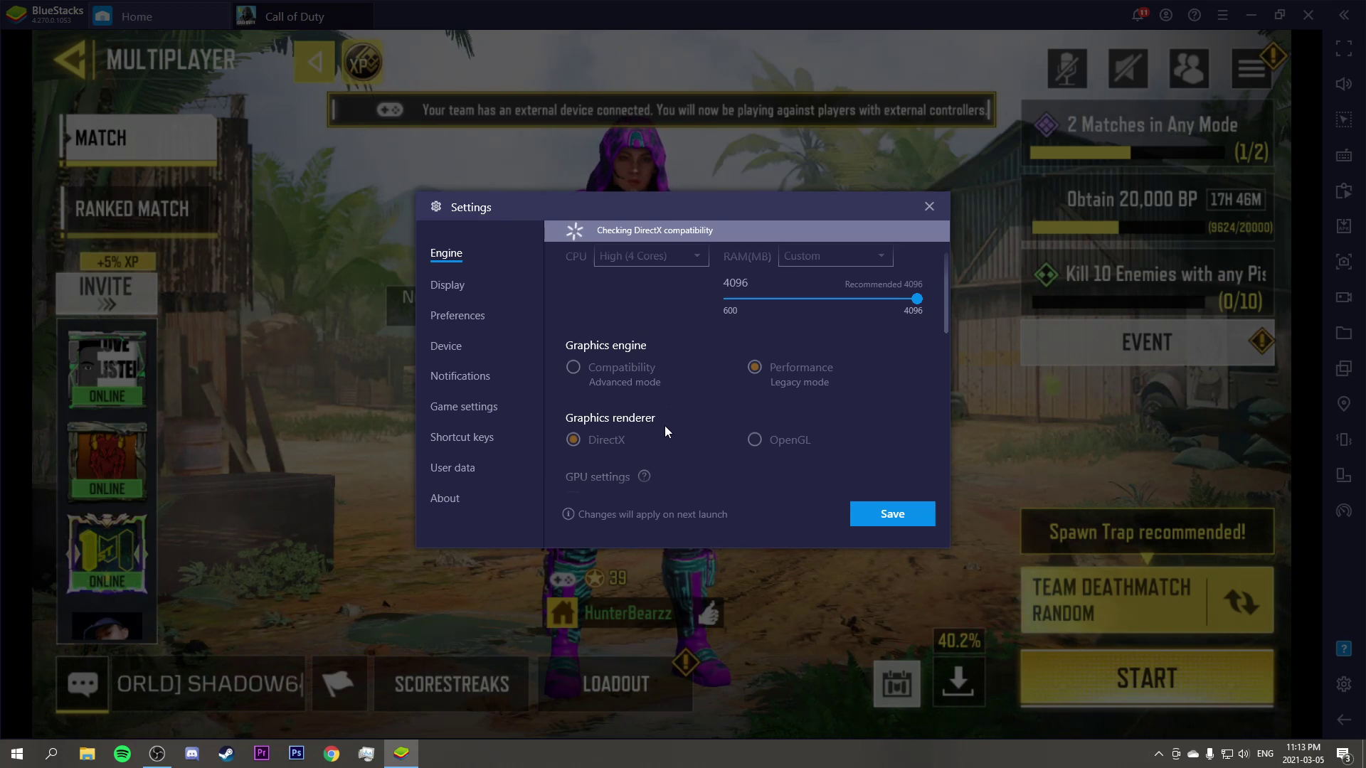
scroll(664, 429, "down", 5)
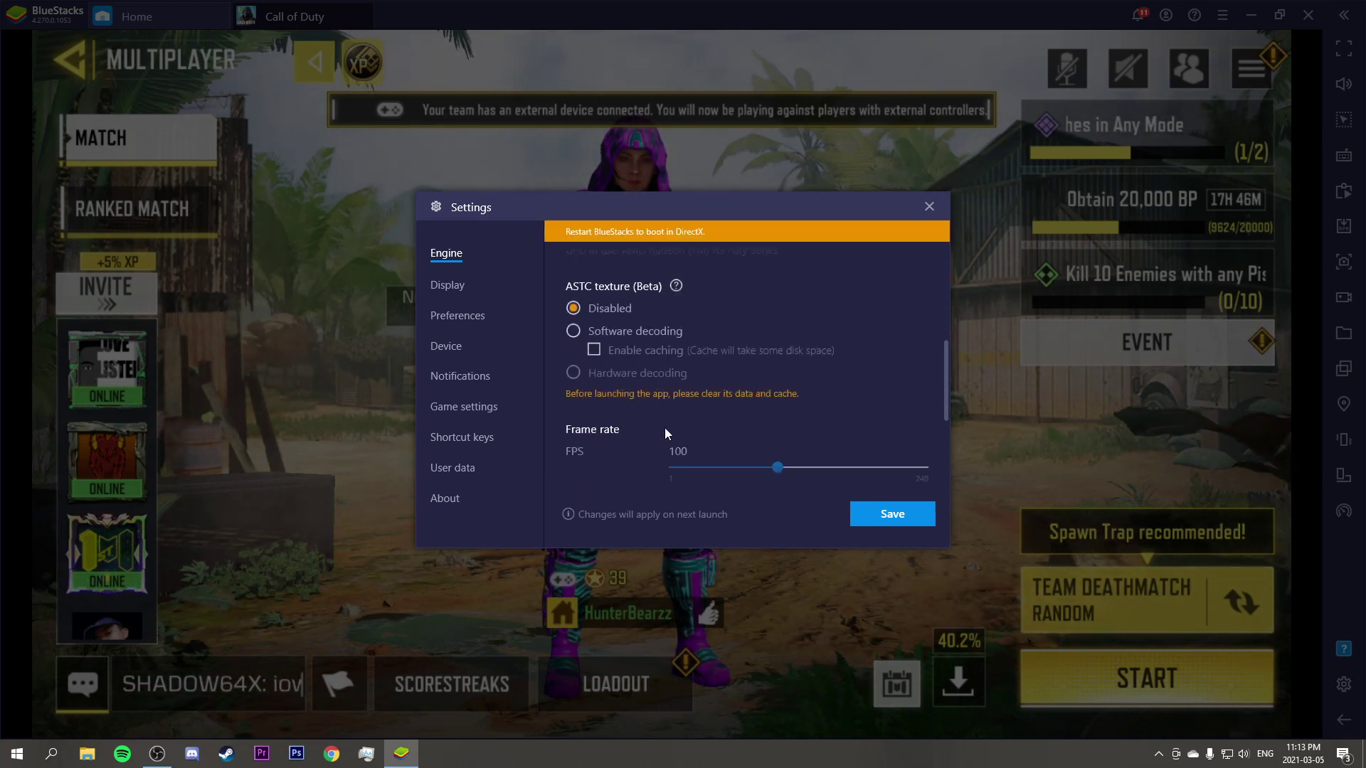
scroll(665, 429, "down", 1)
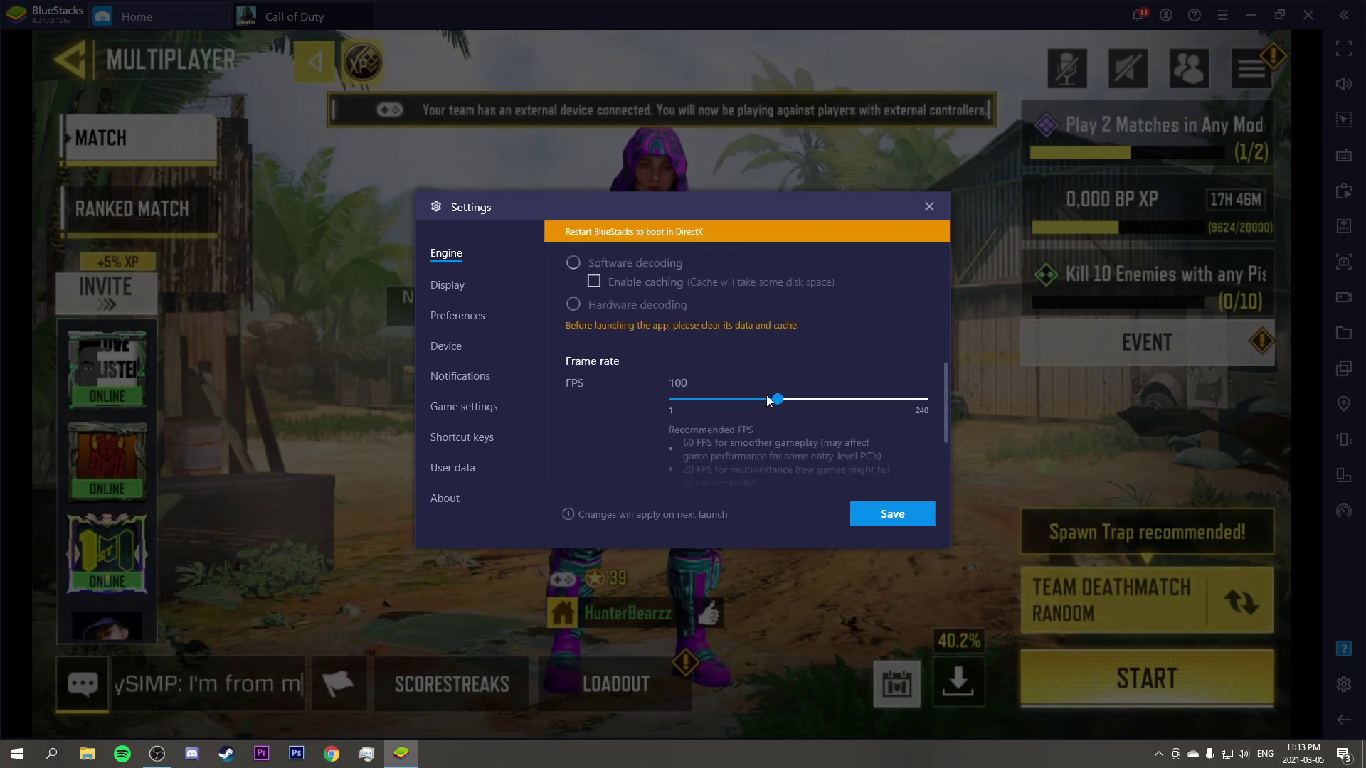
scroll(707, 387, "down", 3)
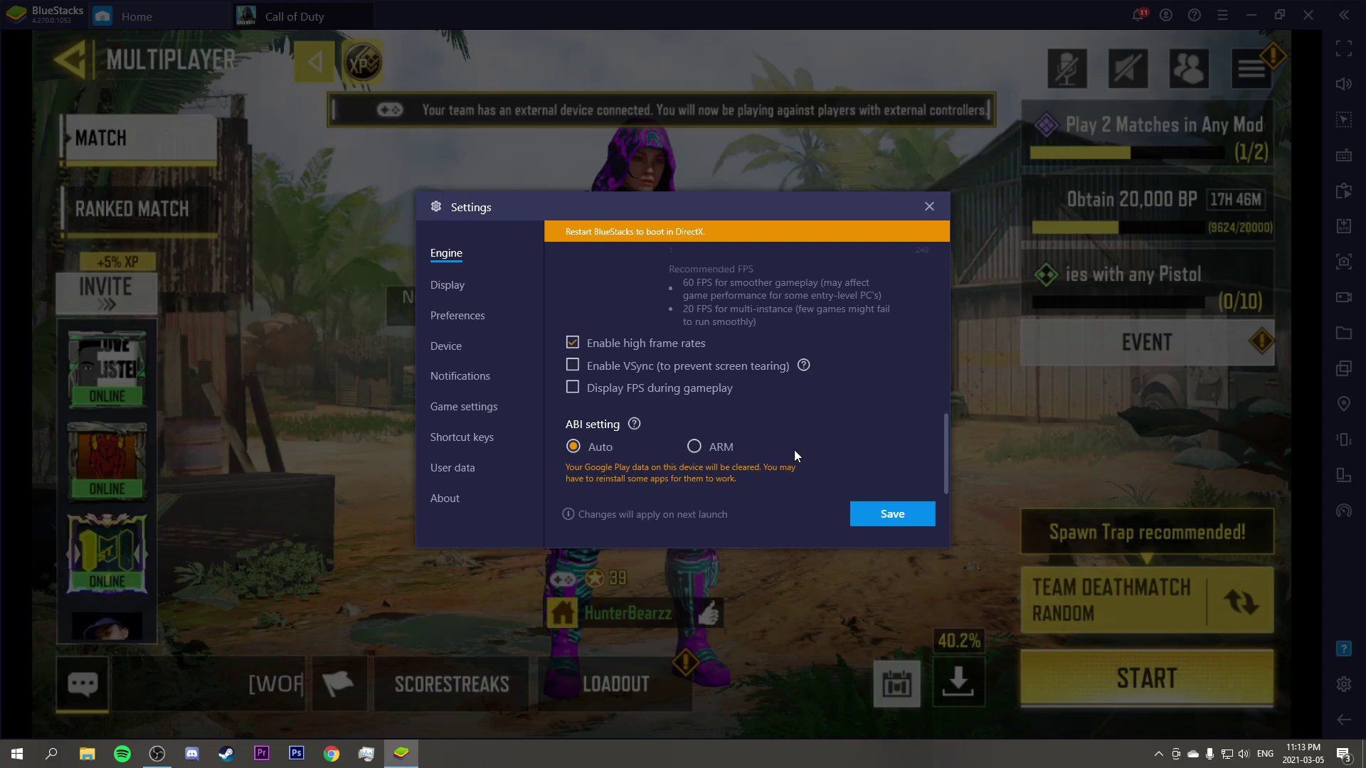
- Save the Engine settings and restart BlueStacks to apply DirectX
left_click(882, 521)
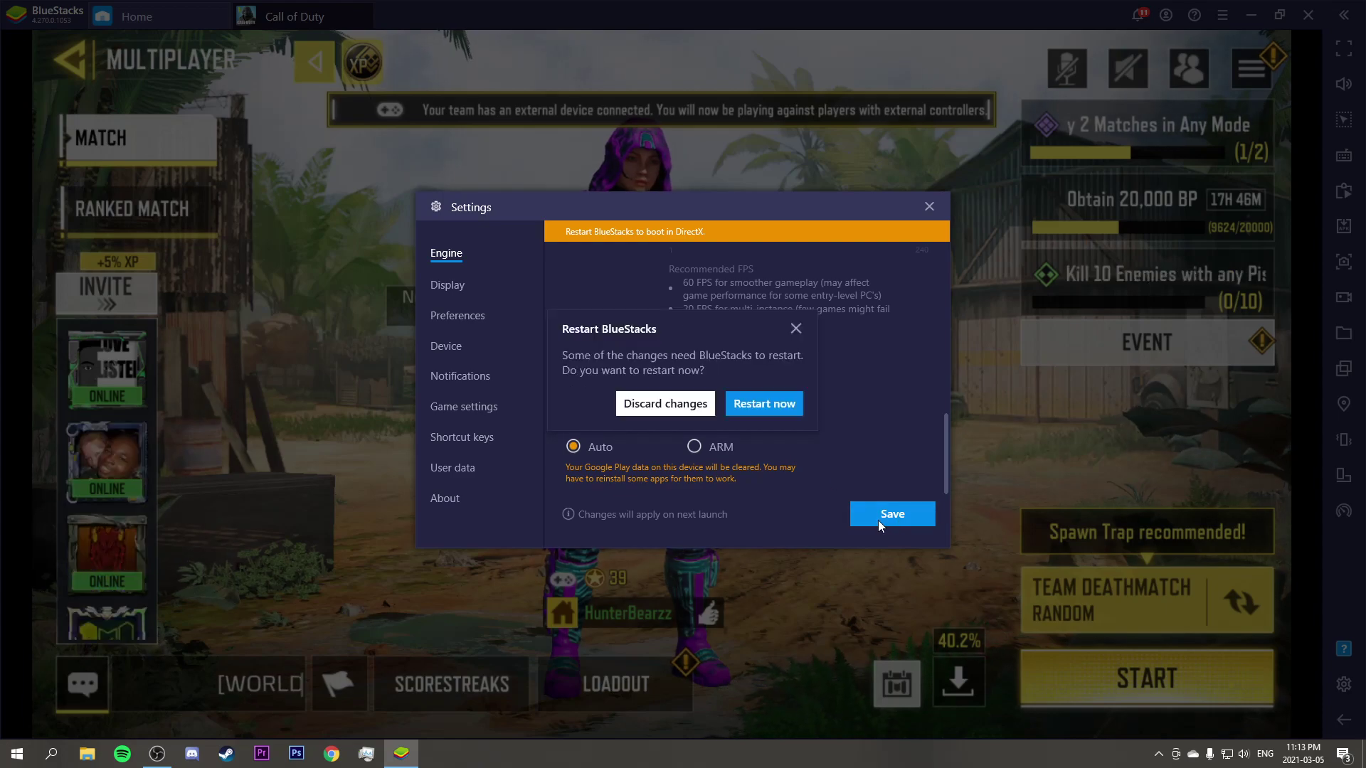
left_click(747, 405)
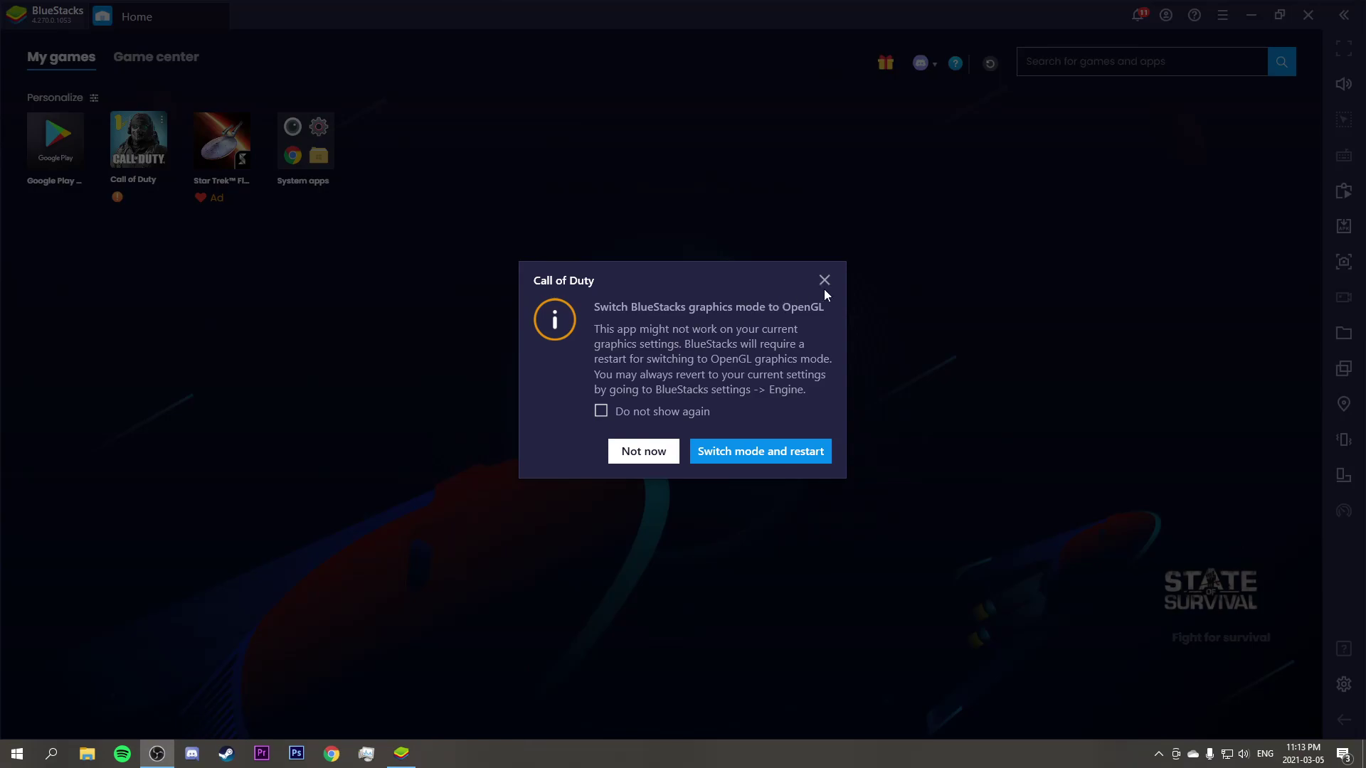
- Decline the OpenGL switch suggestion and relaunch Call of Duty from the Home screen
left_click(824, 281)
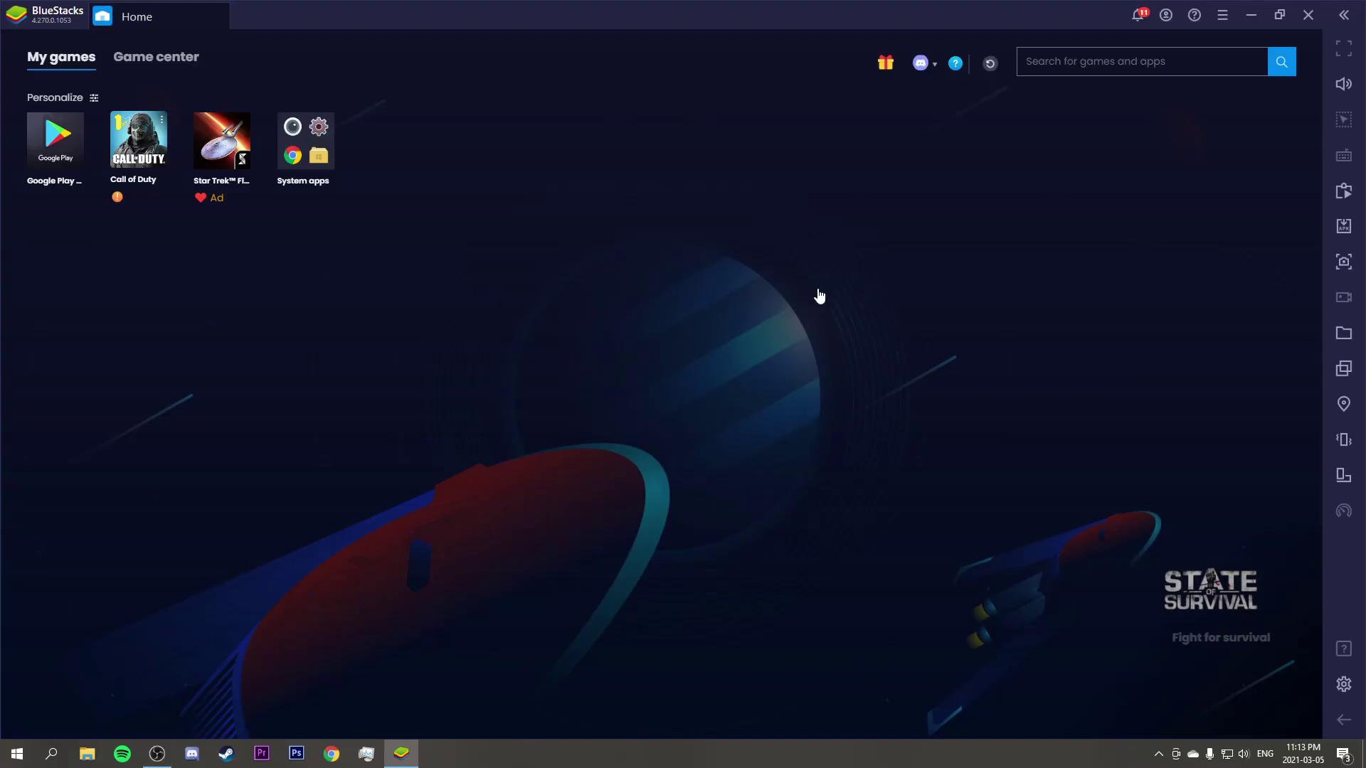
left_click(135, 153)
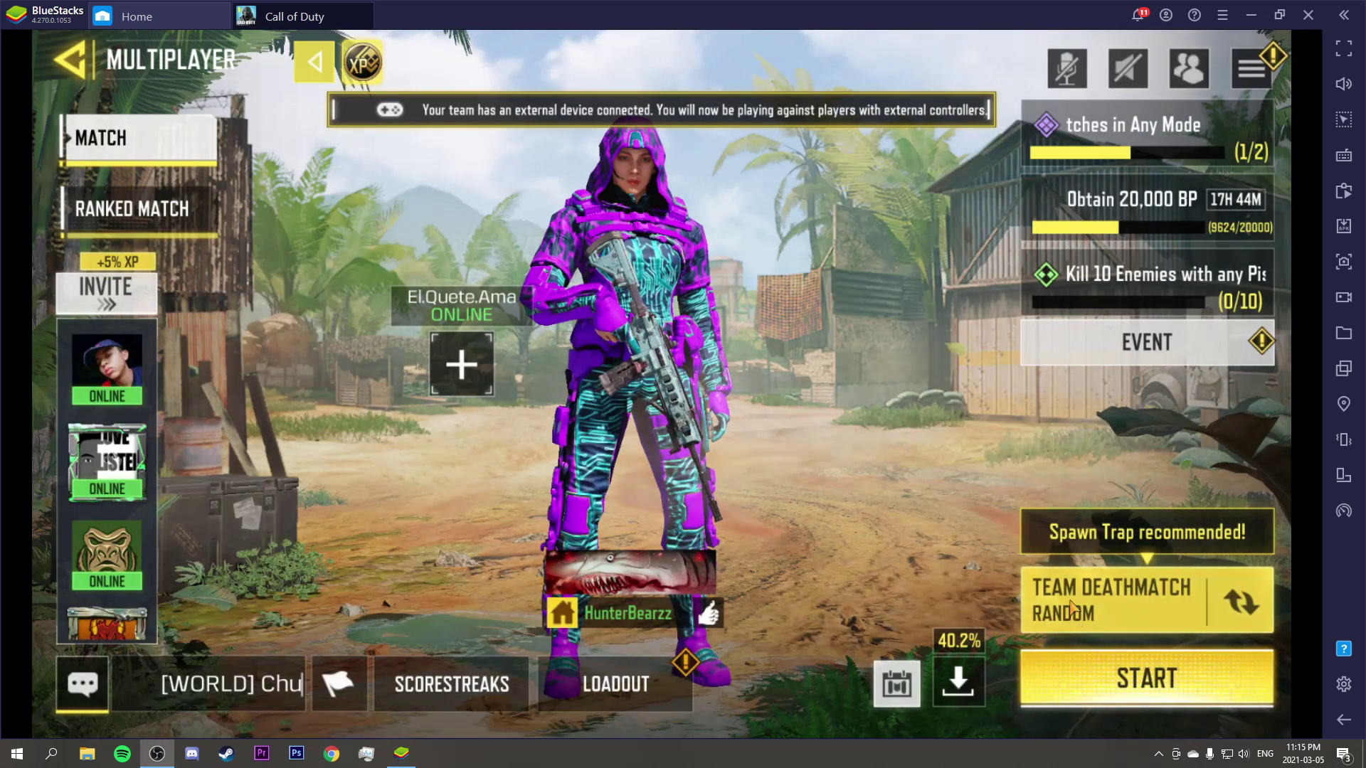
- Start a Team Deathmatch match from the lobby, spawning on Firing Range under DirectX
left_click(1128, 679)
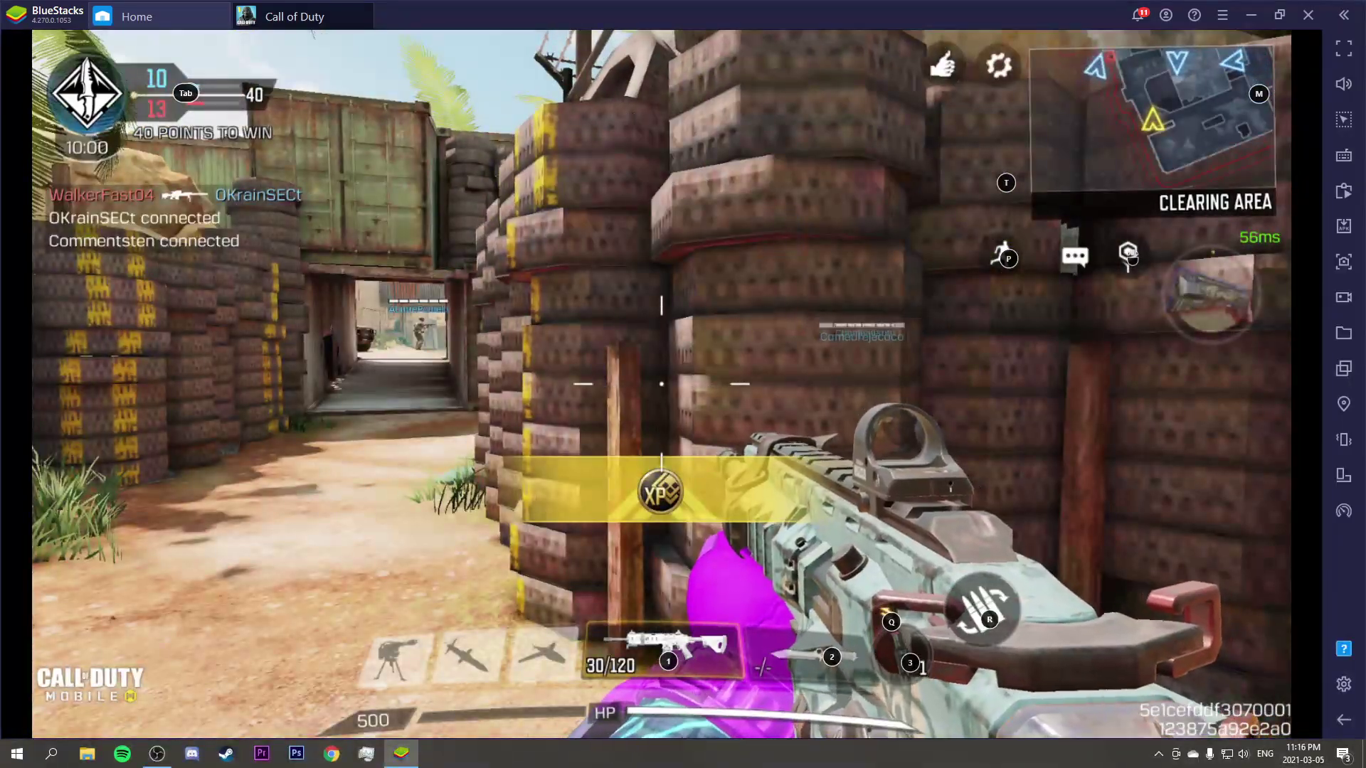
- Advance through the container tunnel past the building and shoot the enemy in the yard
key("w")
key("w")
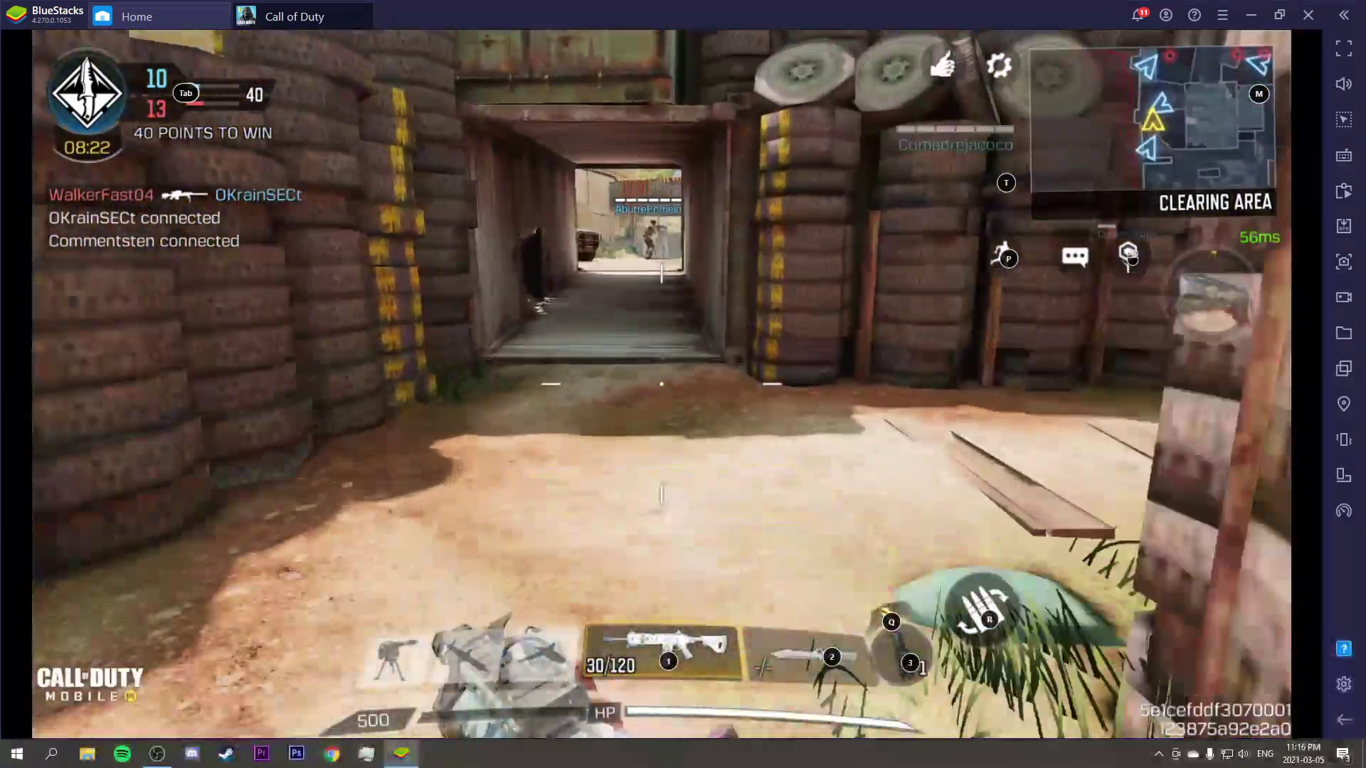
key("w")
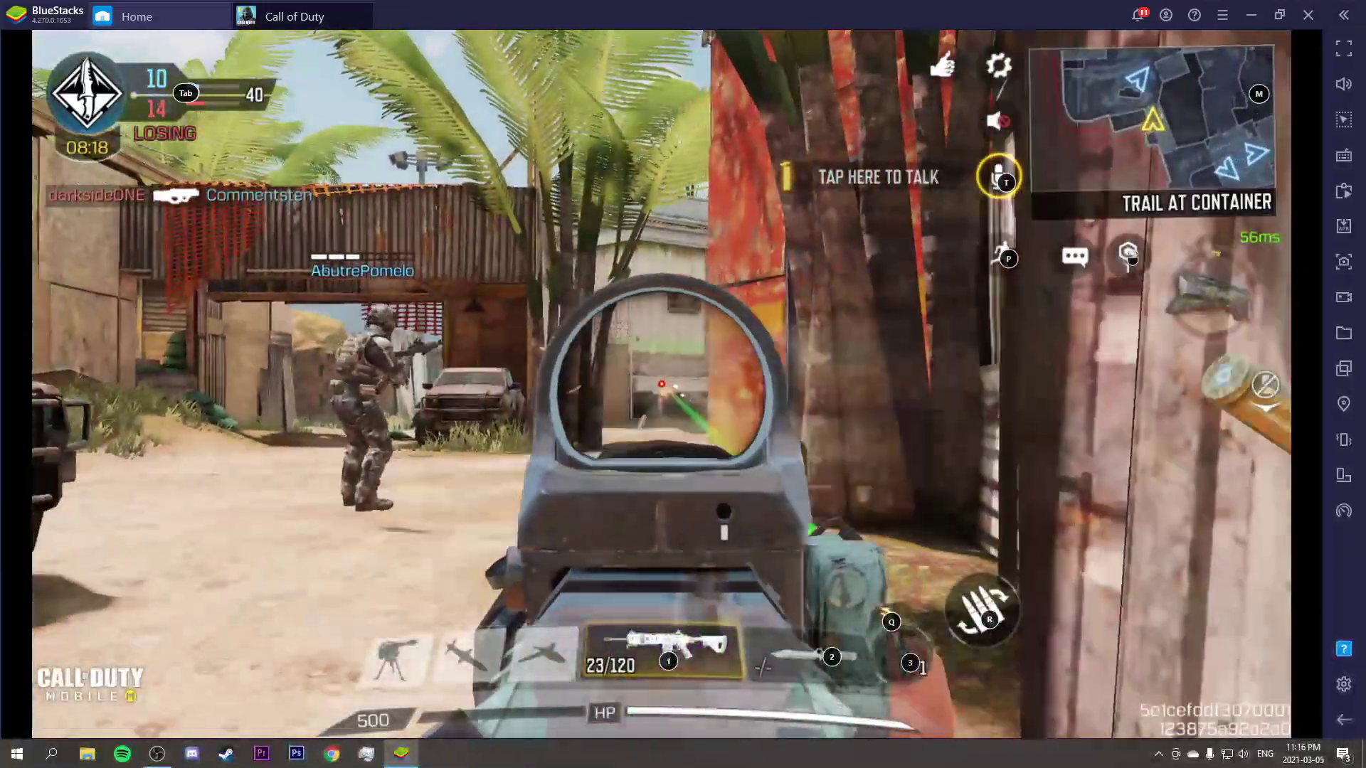
key("r")
key("w")
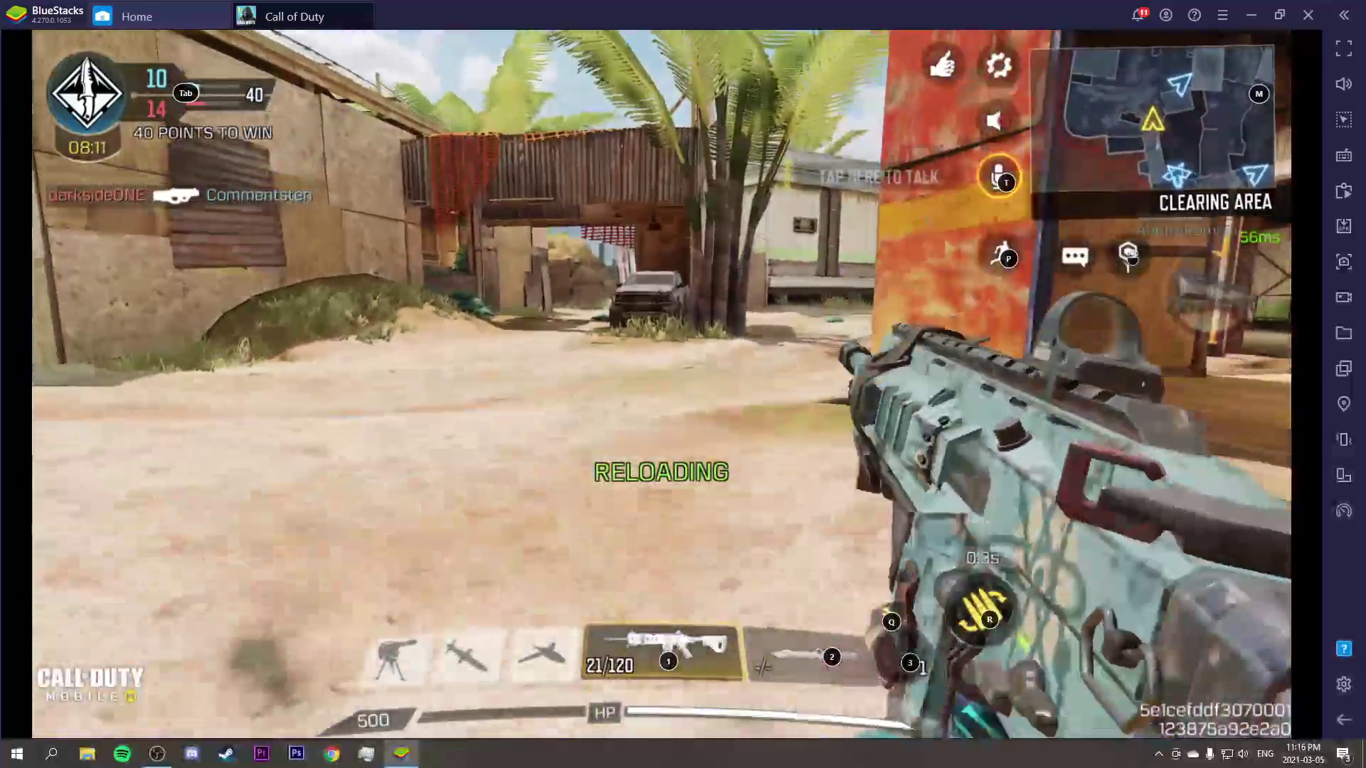
key("w")
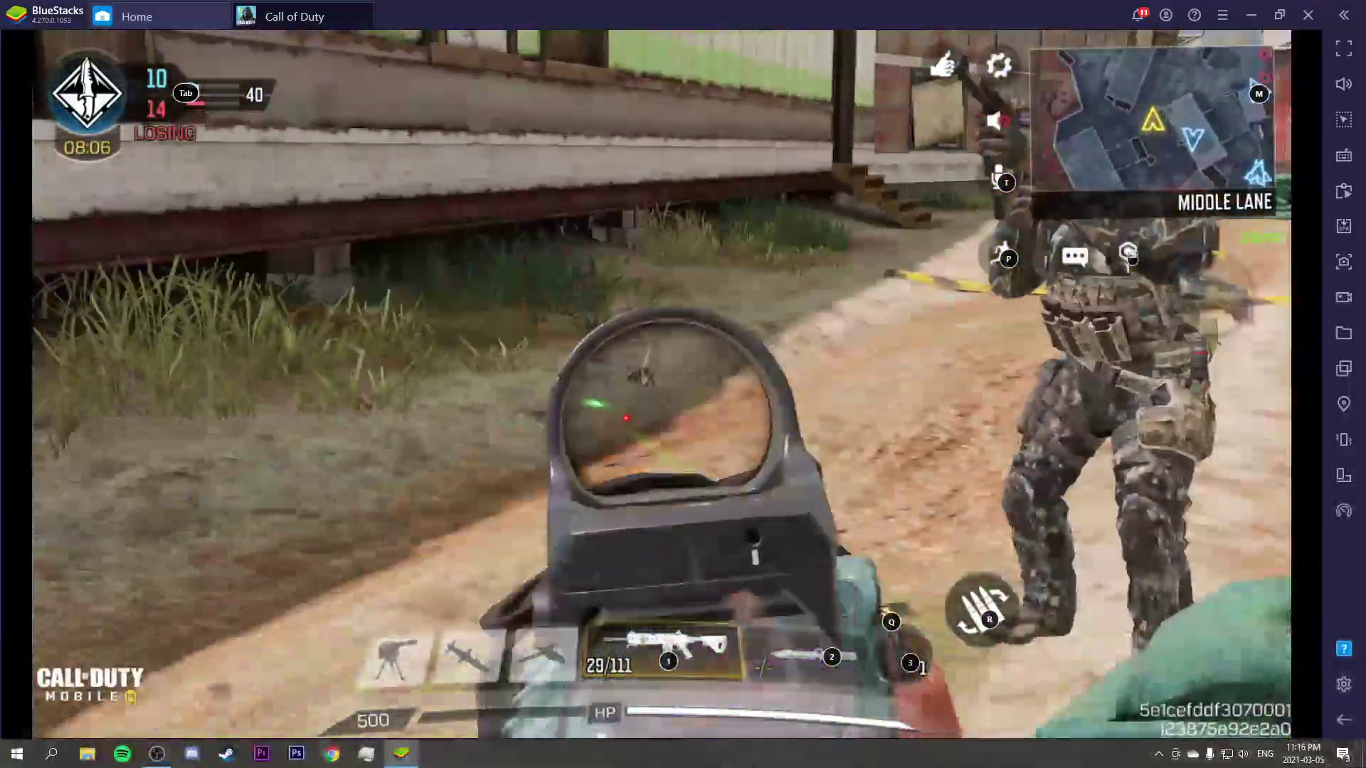
left_click(683, 384)
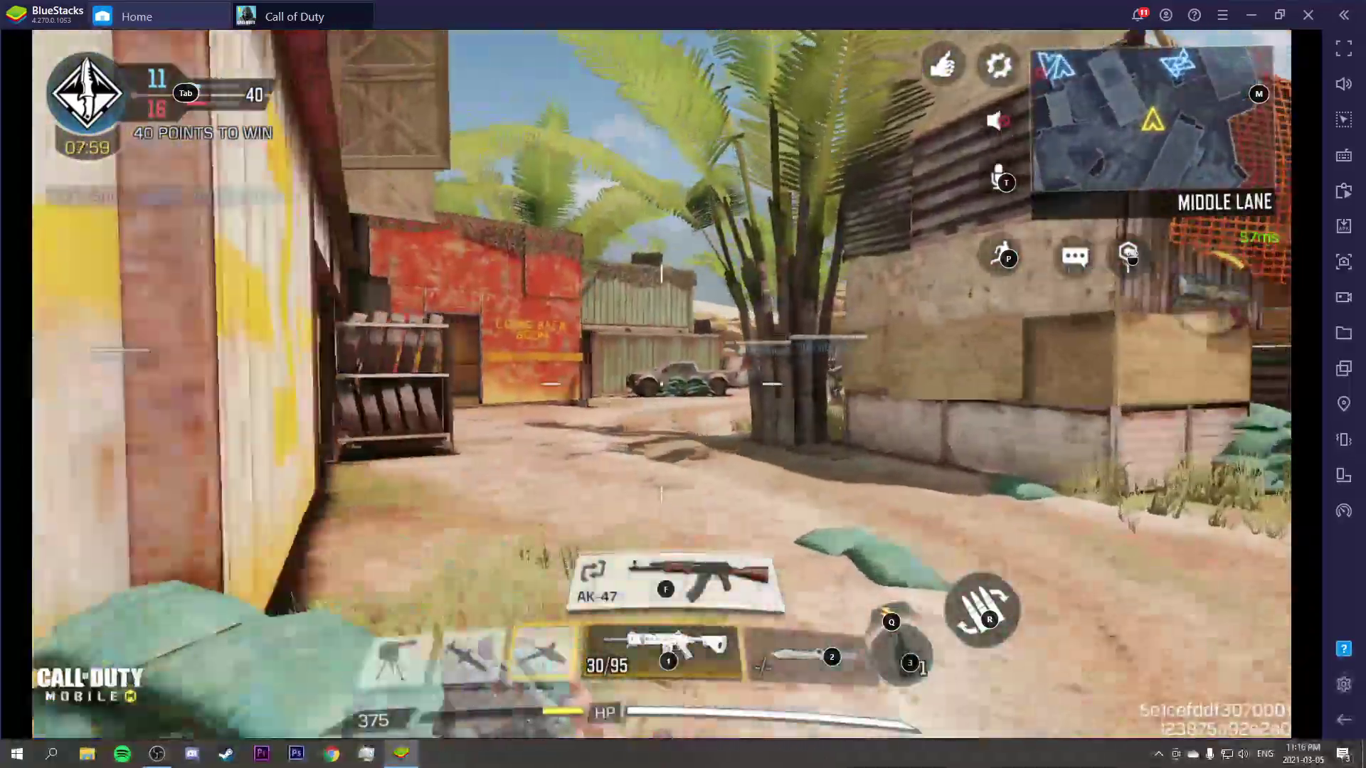
- Push to the shed doorway, aim and fire at the nearby enemy, reload, and move into the yard
key("w")
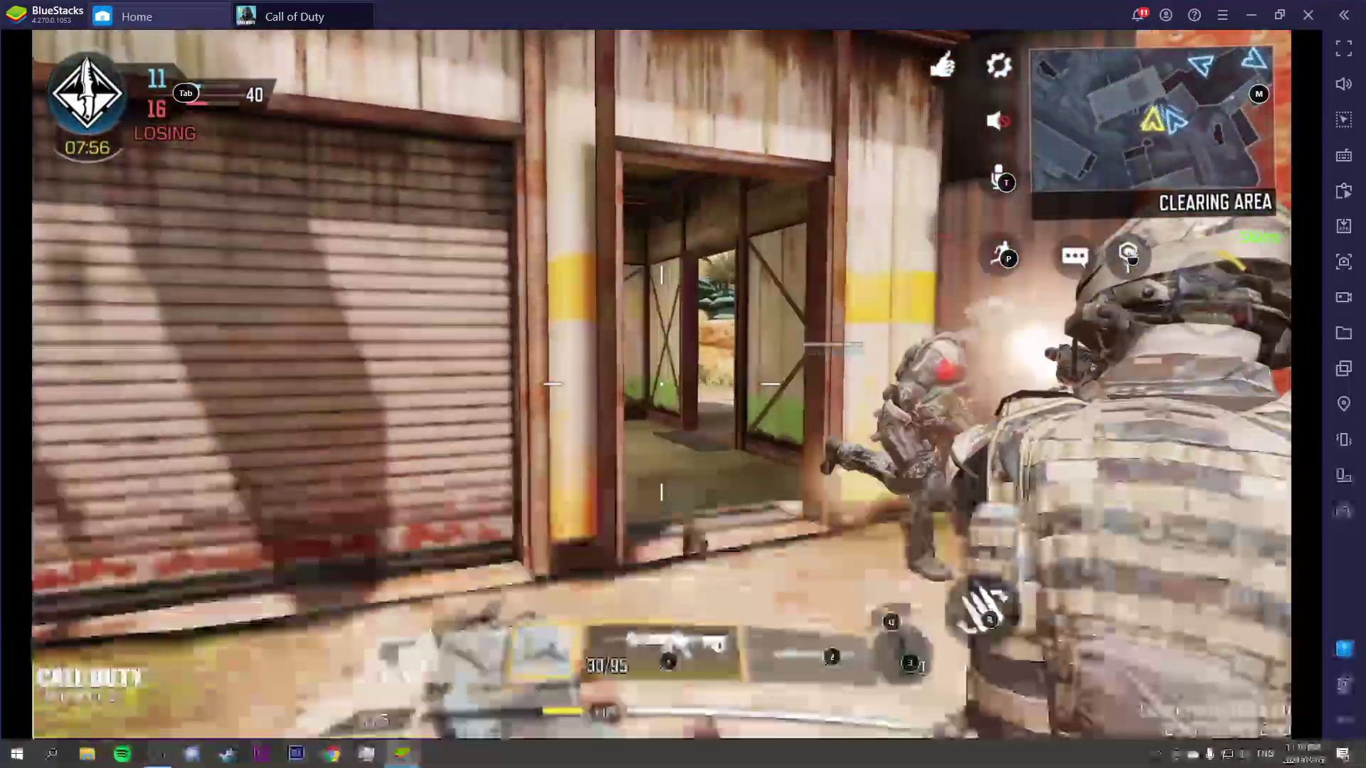
right_click(661, 384)
left_click(662, 384)
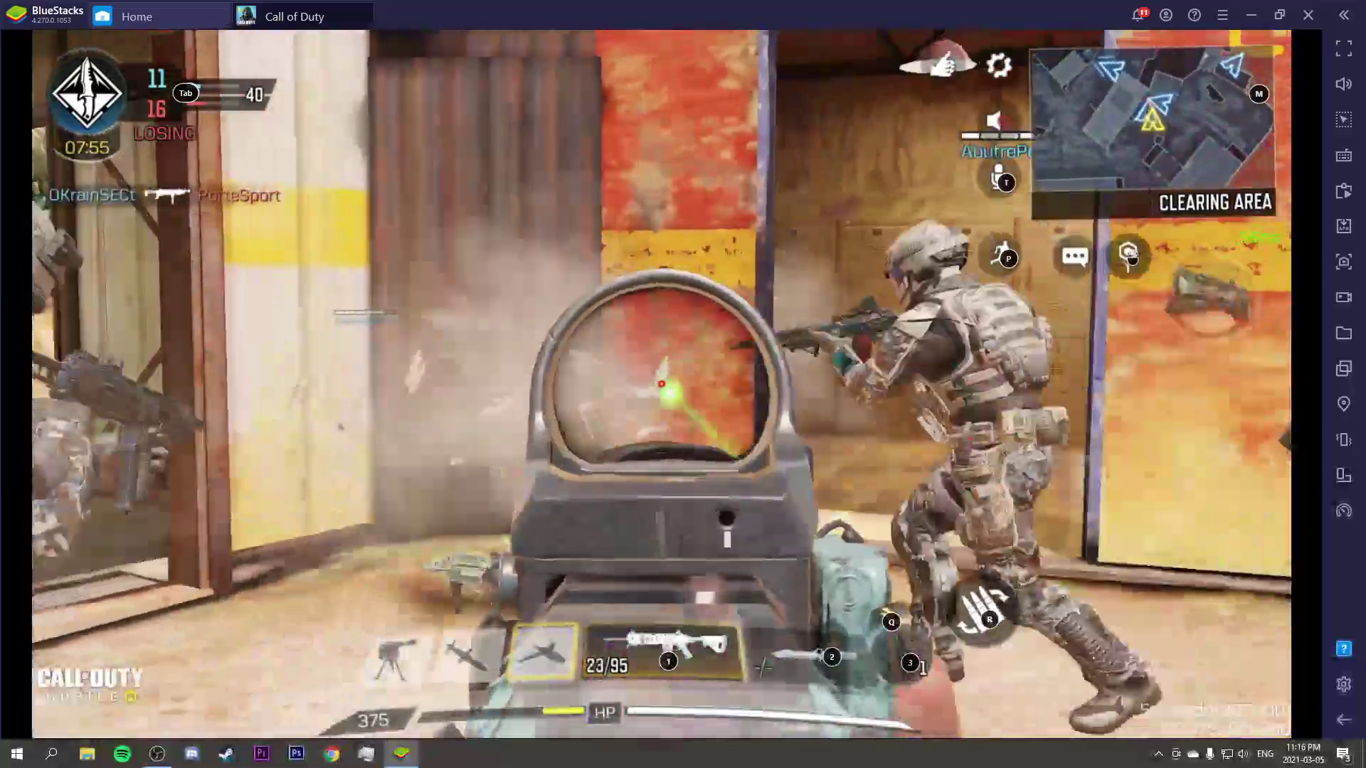
key("r")
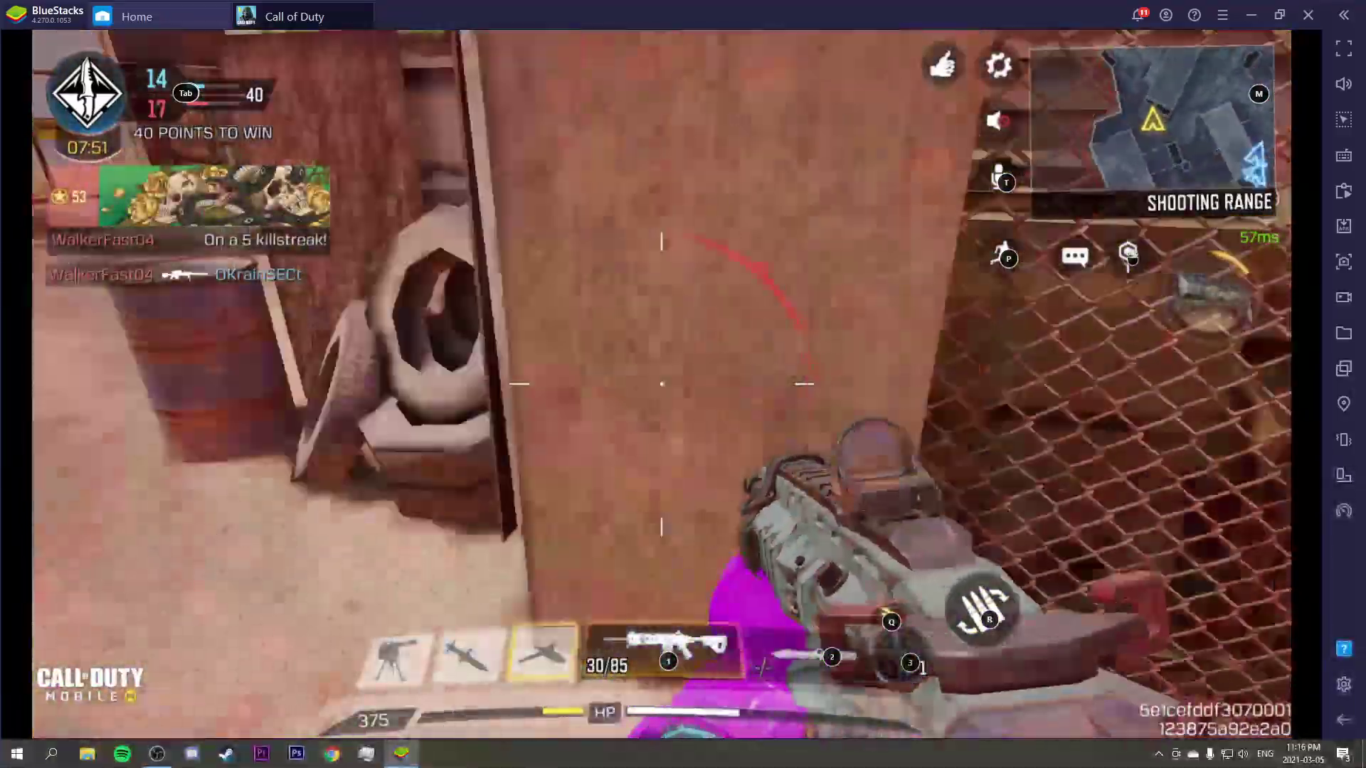
key("w")
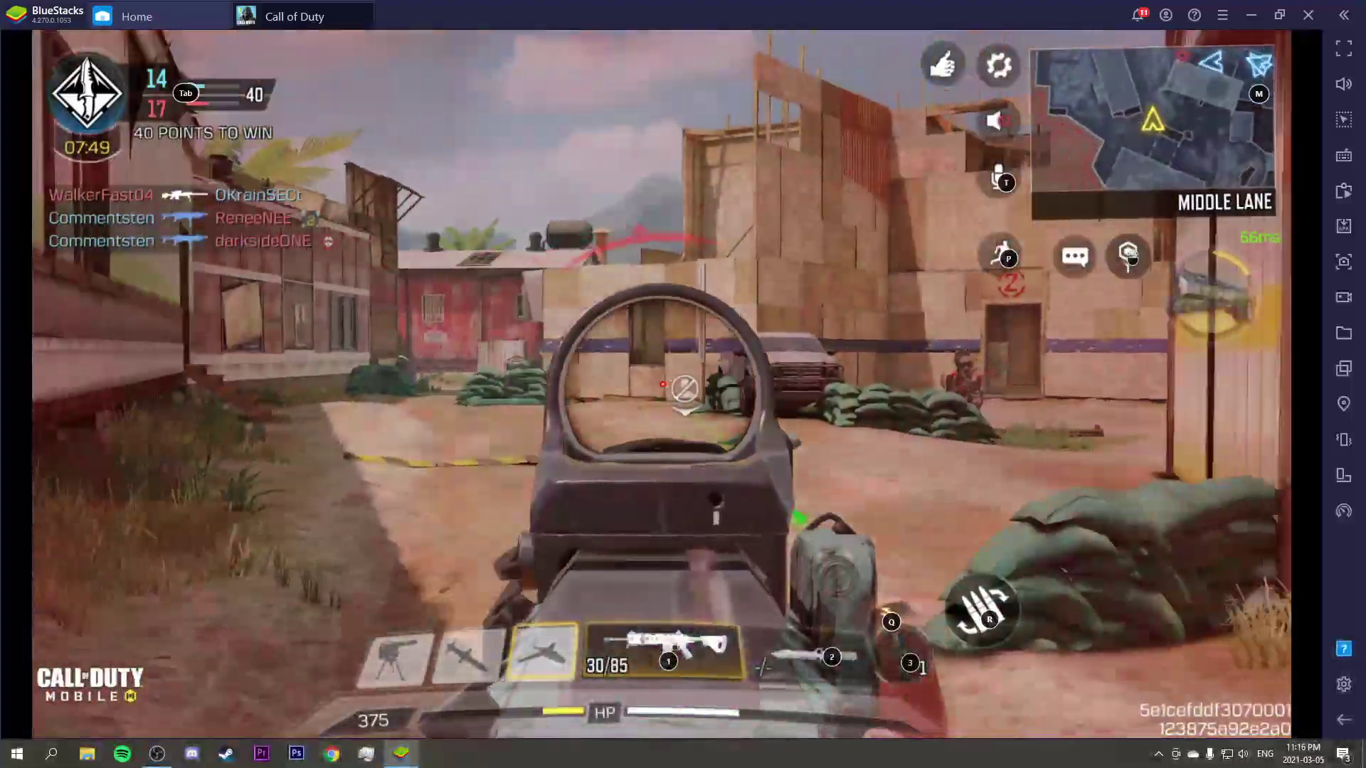
- Shoot an enemy for a kill, reload the rifle, and push into the garage area
left_click(662, 384)
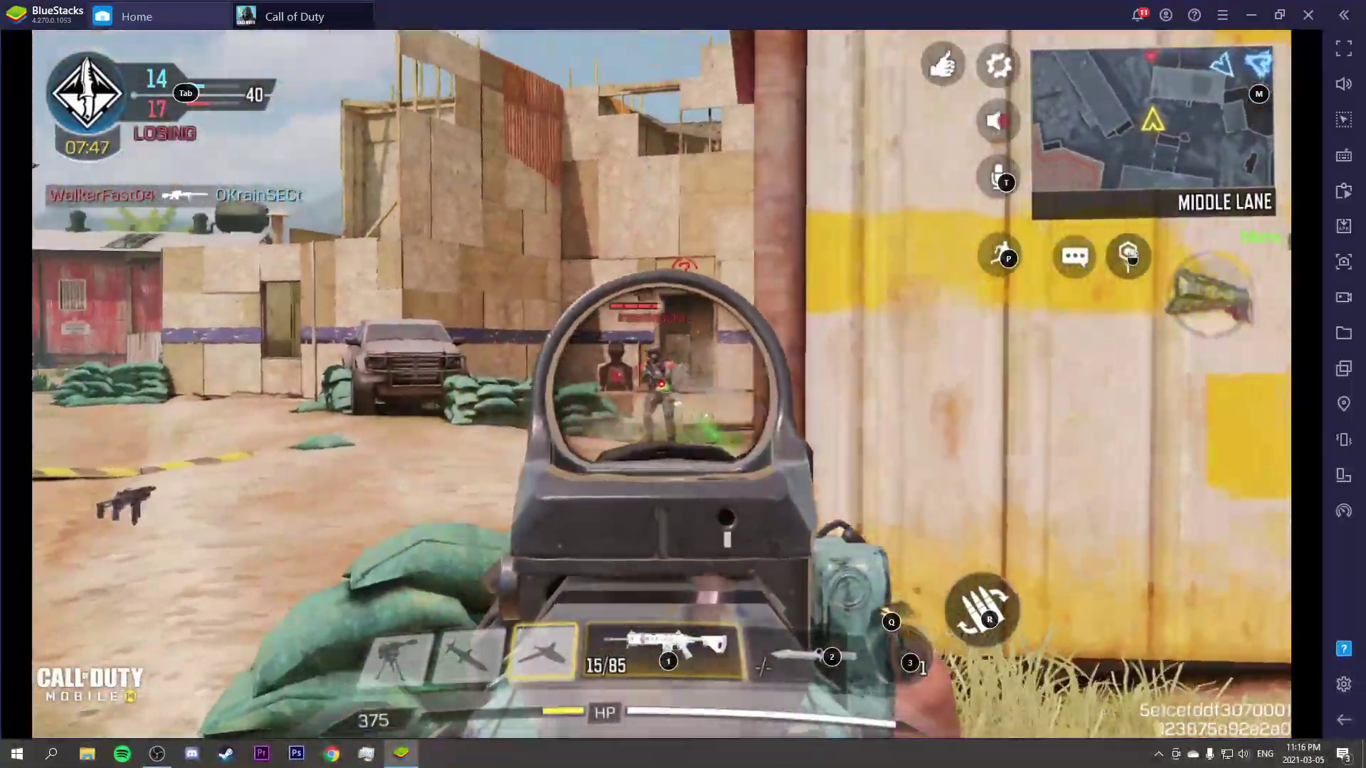
key("r")
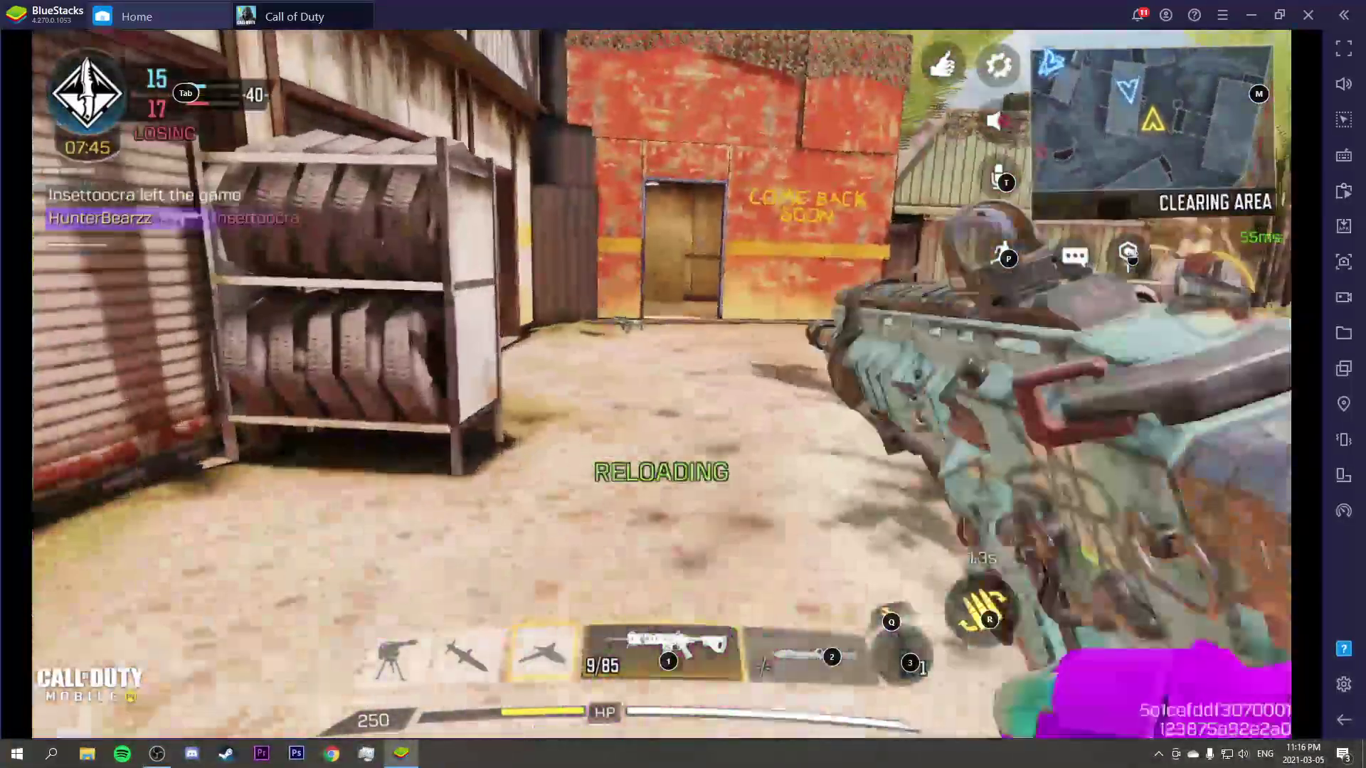
key("w")
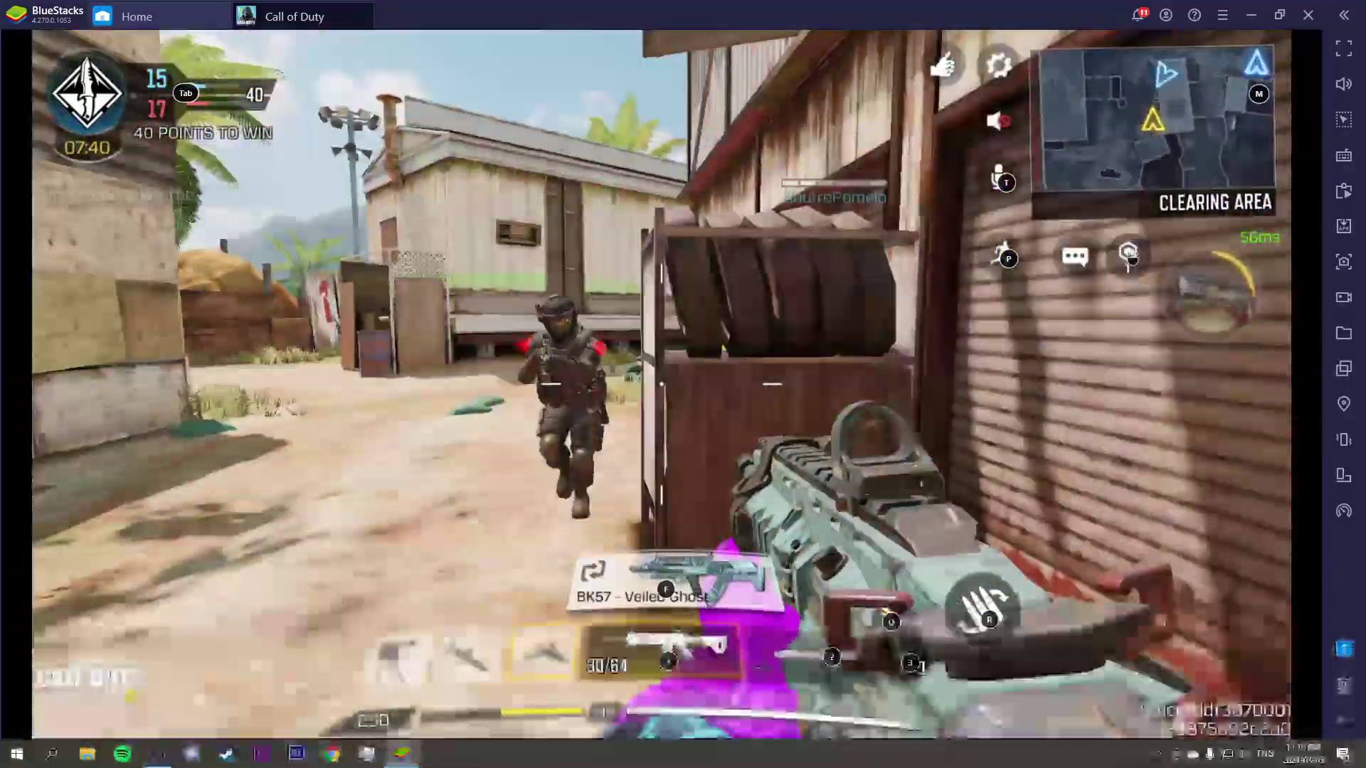
- Aim and take down the enemy in the yard, then pause the match at 17–21
right_click(662, 385)
left_click(661, 384)
left_click(662, 384)
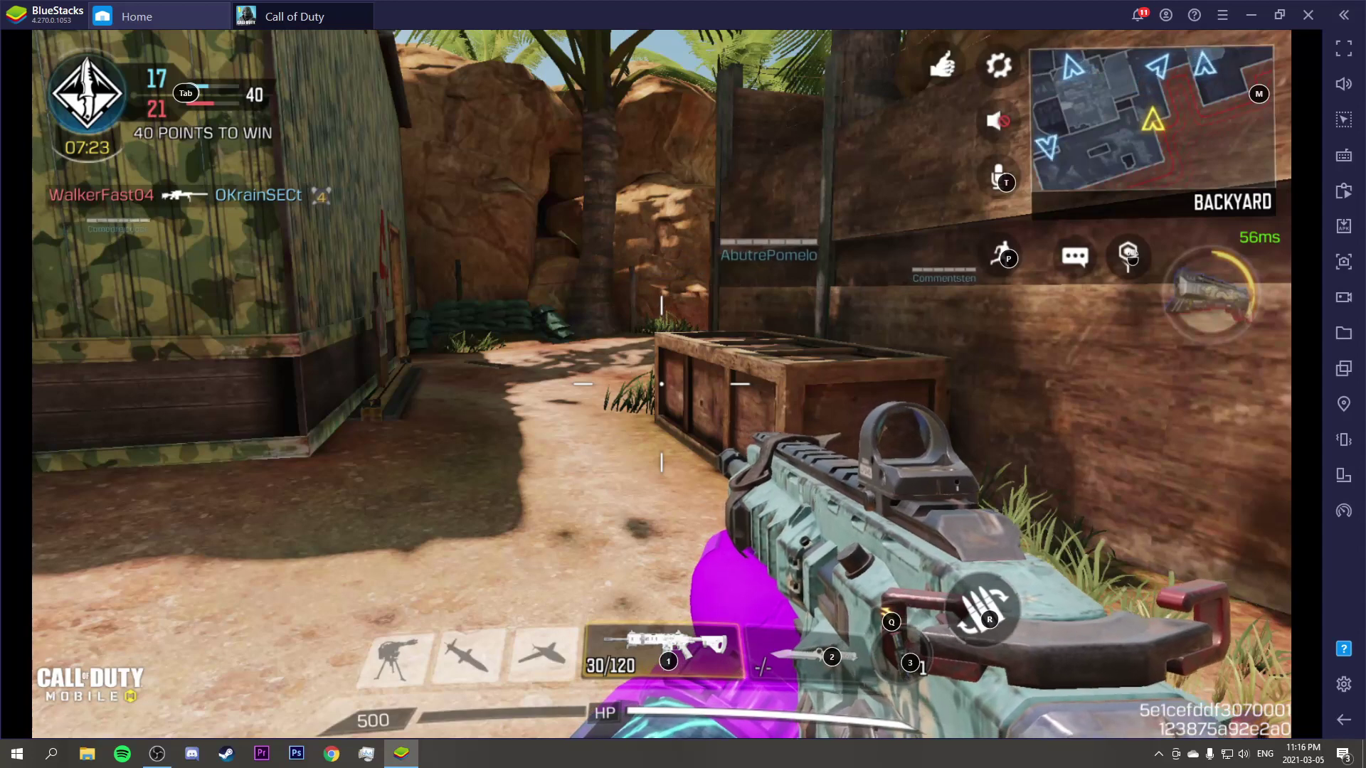
key("Escape")
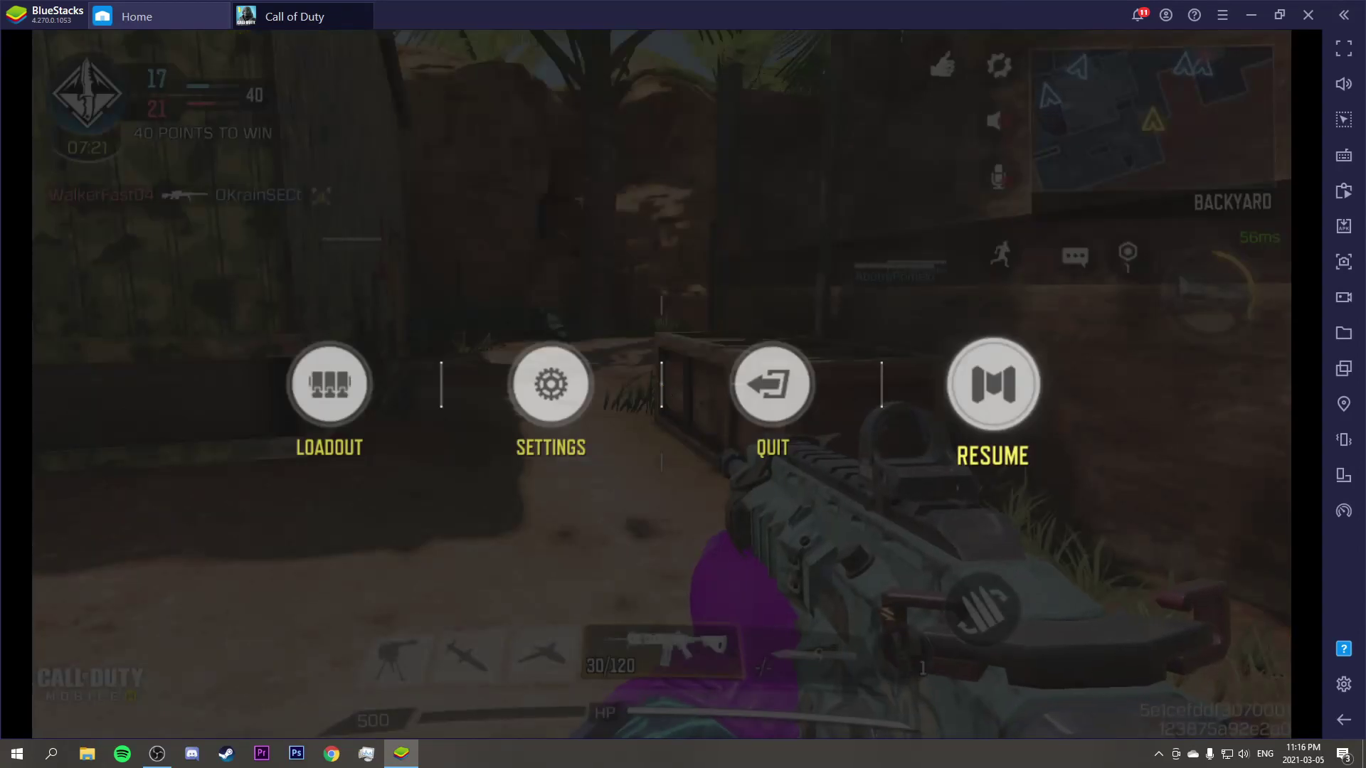